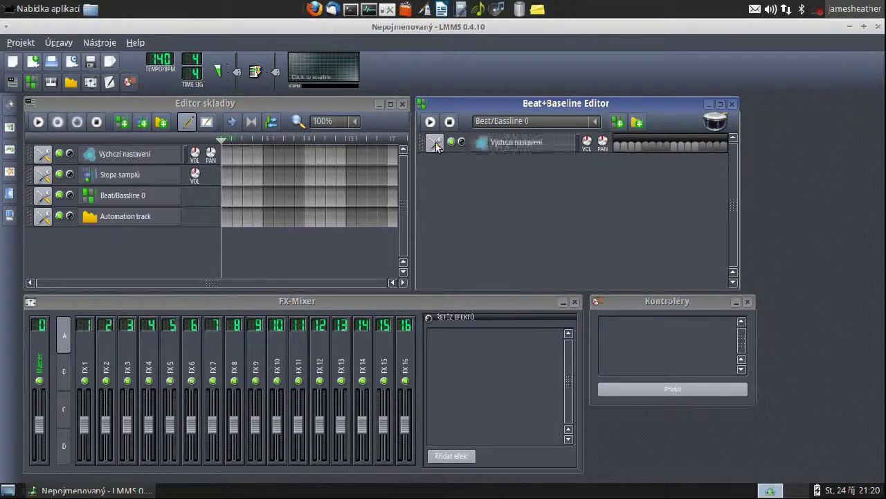
Step: Open the Triple Oscillator instrument of the Výchozí nastavení track in the Beat+Baseline Editor and play a few test notes
{"action": "left_click", "coordinate": [516, 143]}
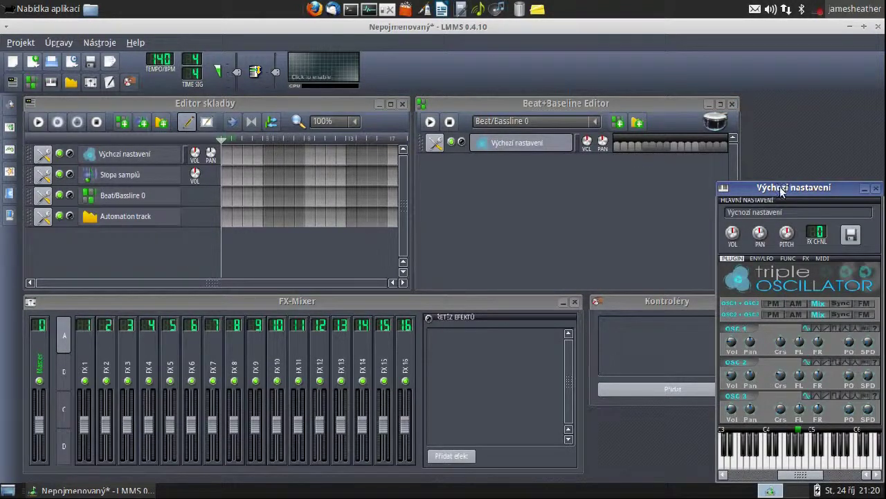
{"action": "left_click_drag", "start_coordinate": [782, 191], "coordinate": [699, 141]}
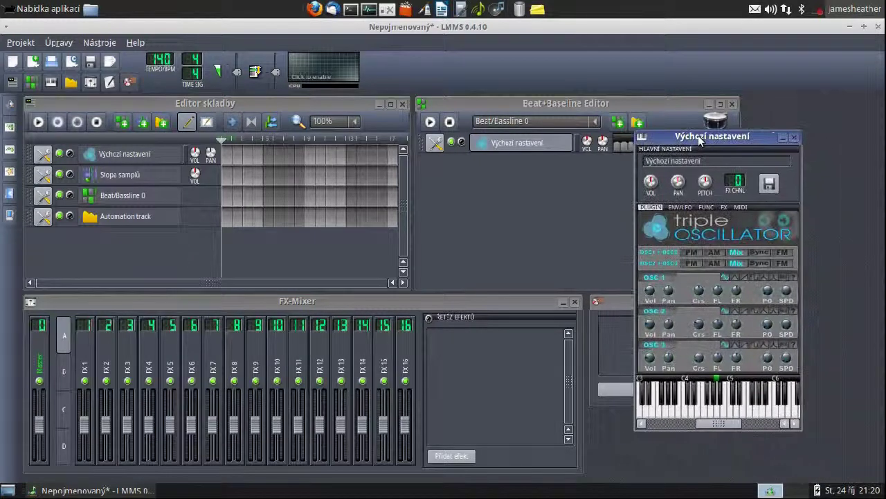
{"action": "key", "text": "x"}
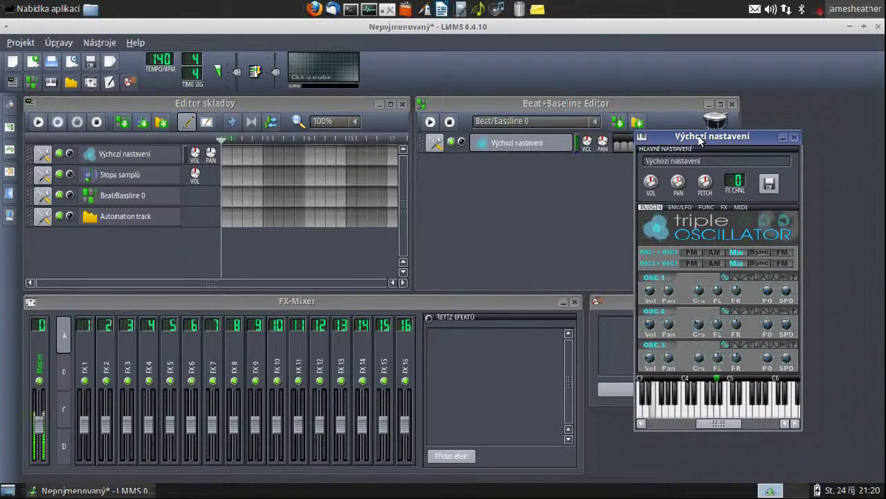
{"action": "key", "text": "c"}
{"action": "key", "text": "v"}
{"action": "key", "text": "x"}
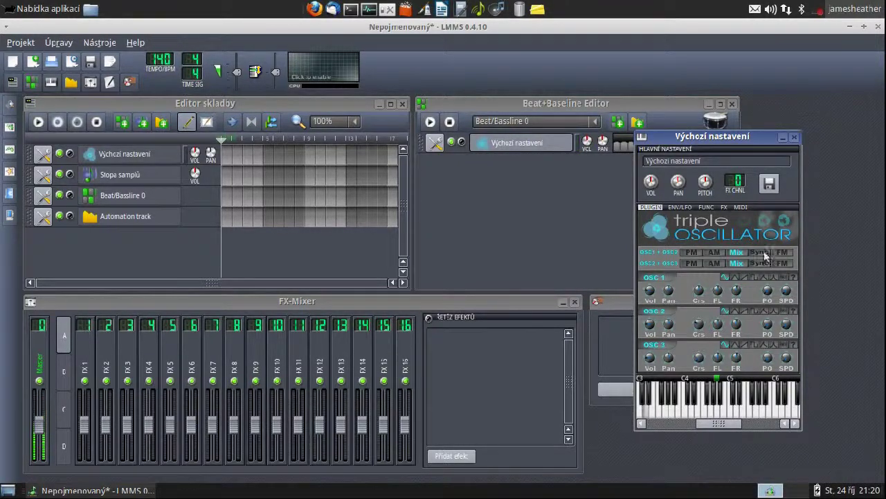
{"action": "key", "text": "x"}
Step: Adjust the coarse detuning of Osc 2 and Osc 3, audition the sound with repeated notes, and close the instrument
{"action": "left_click_drag", "start_coordinate": [701, 331], "coordinate": [702, 299]}
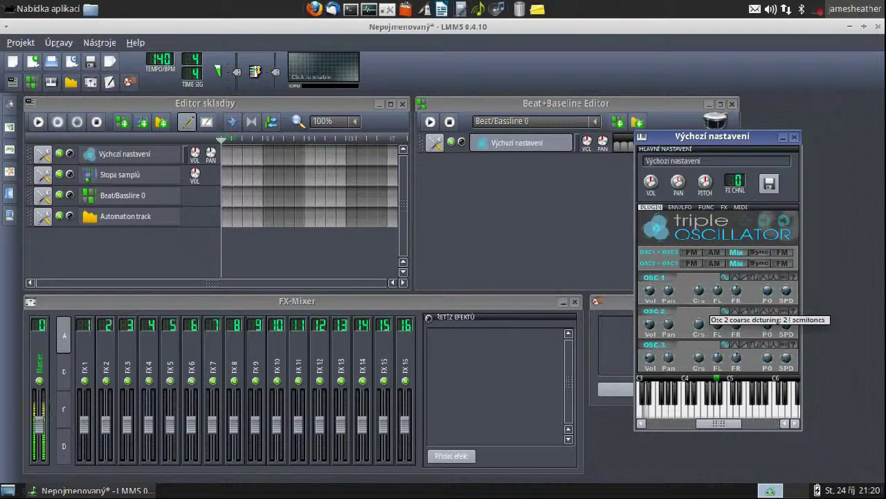
{"action": "left_click_drag", "start_coordinate": [702, 300], "coordinate": [702, 291]}
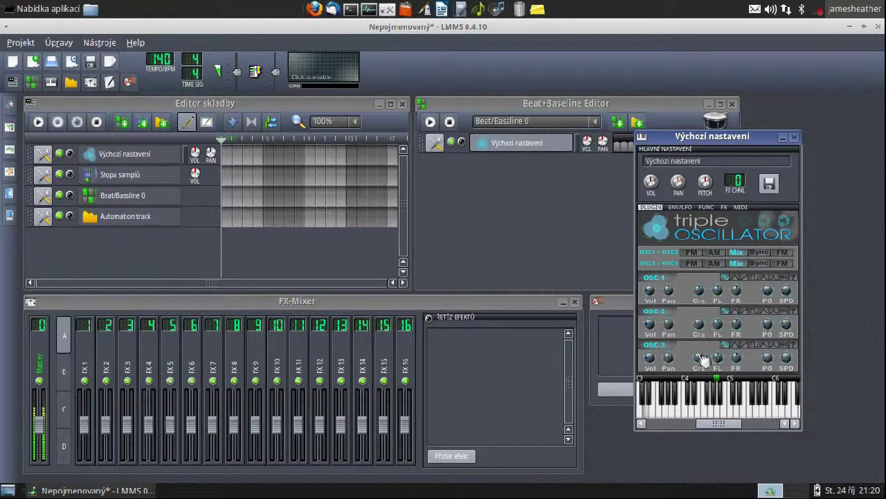
{"action": "left_click_drag", "start_coordinate": [701, 361], "coordinate": [702, 367]}
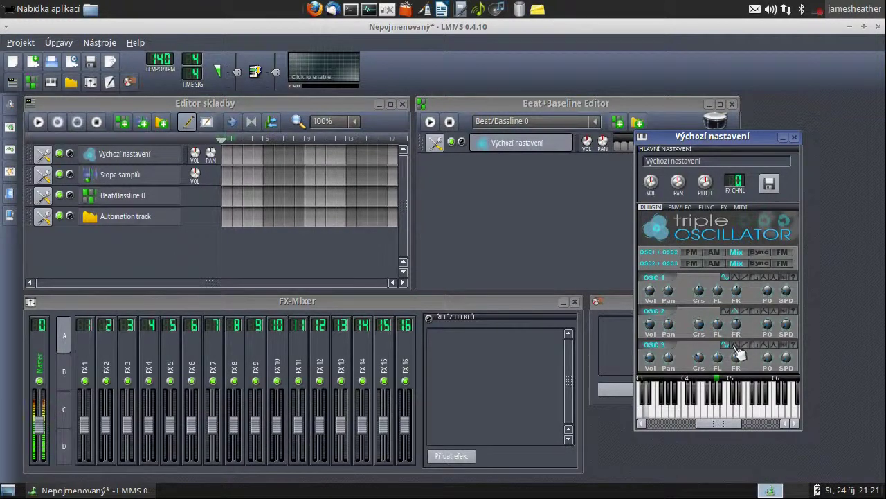
{"action": "key", "text": "c"}
{"action": "key", "text": "c"}
{"action": "key", "text": "c"}
{"action": "key", "text": "c"}
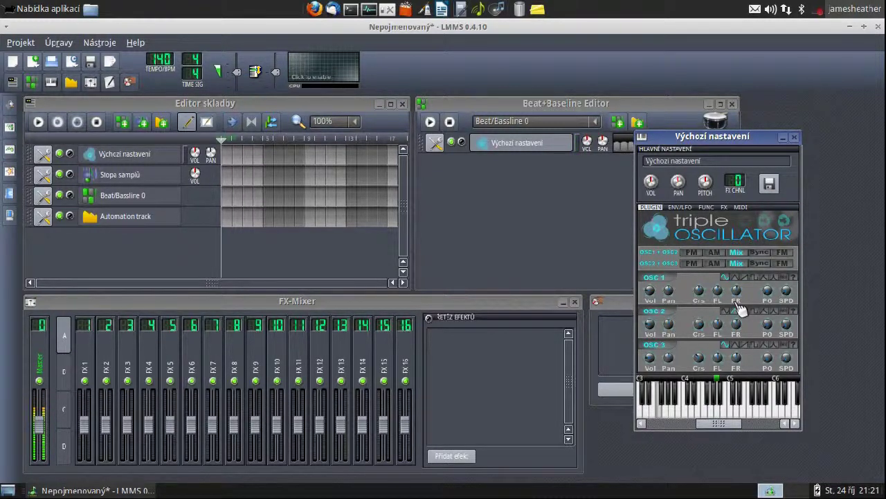
{"action": "left_click", "coordinate": [794, 136]}
Step: Enable steps 3, 6, 9 and 12 in the Výchozí nastavení beat pattern and play it back briefly
{"action": "left_click", "coordinate": [632, 147]}
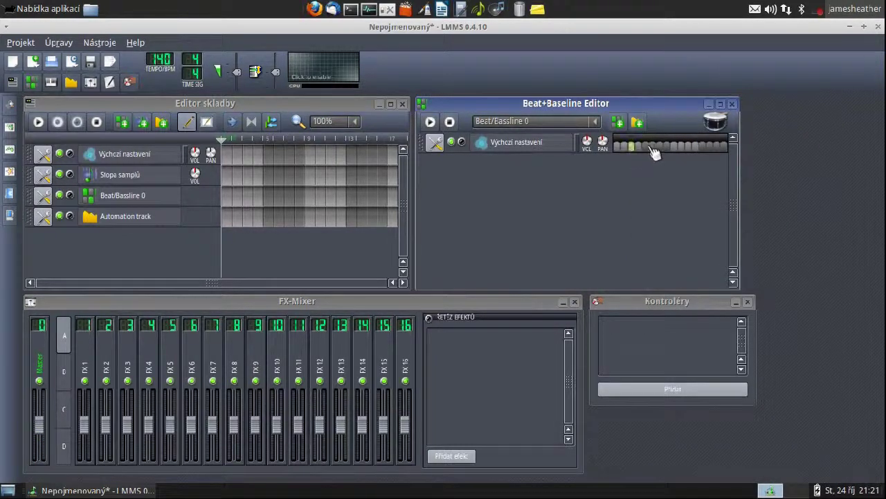
{"action": "left_click", "coordinate": [652, 146]}
{"action": "left_click", "coordinate": [674, 146]}
{"action": "left_click", "coordinate": [697, 147]}
{"action": "left_click", "coordinate": [428, 122]}
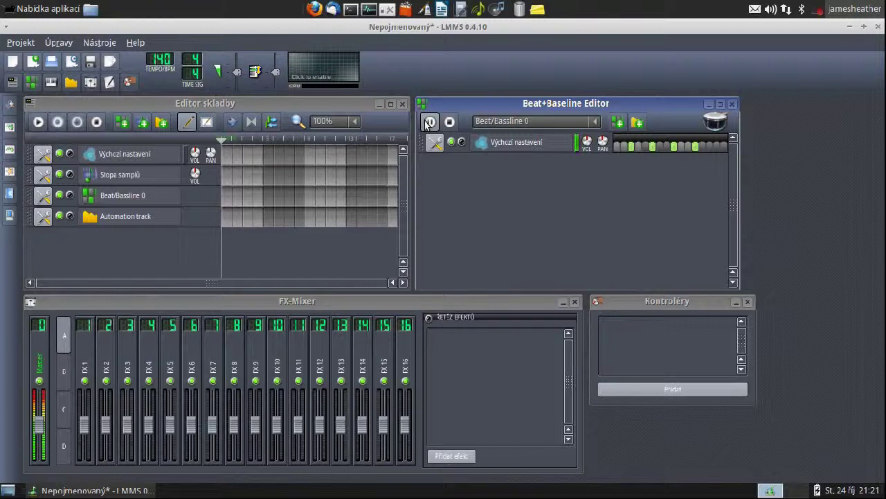
{"action": "left_click", "coordinate": [429, 122]}
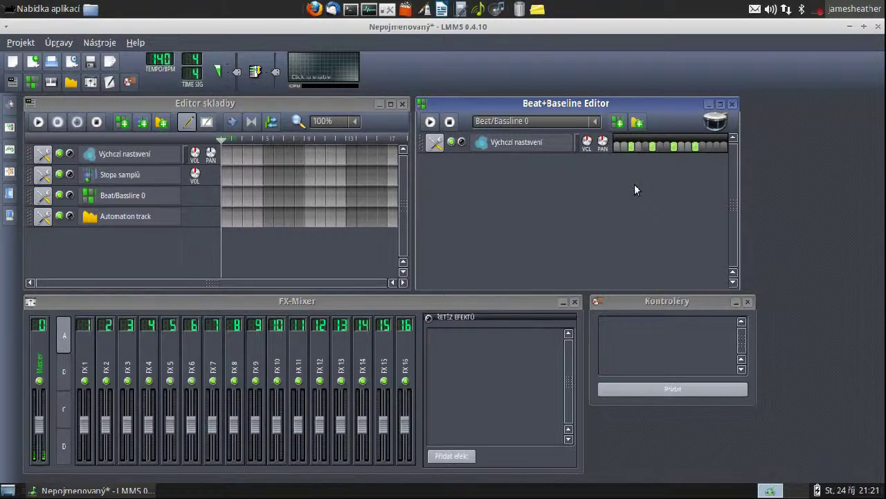
Step: Reopen the Výchozí nastavení instrument, readjust Osc 2's coarse detuning, and audition it with test notes
{"action": "left_click", "coordinate": [538, 146]}
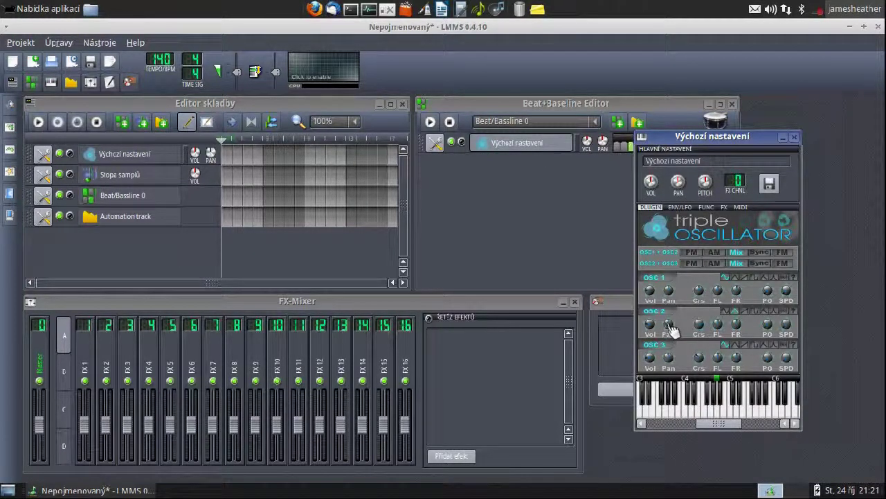
{"action": "mouse_move", "coordinate": [701, 331]}
{"action": "left_mouse_down"}
{"action": "mouse_move", "coordinate": [701, 319]}
{"action": "mouse_move", "coordinate": [701, 342]}
{"action": "mouse_move", "coordinate": [707, 337]}
{"action": "left_mouse_up"}
{"action": "key", "text": "z"}
{"action": "key", "text": "z"}
{"action": "key", "text": "z"}
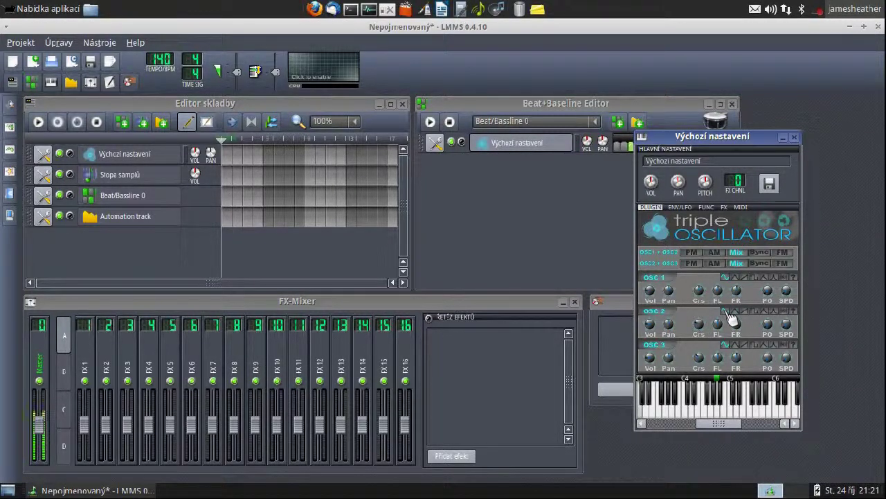
{"action": "left_click", "coordinate": [795, 138]}
Step: Play the beat pattern, turn down the Výchozí nastavení track's volume while it loops, and stop playback
{"action": "left_click", "coordinate": [429, 122]}
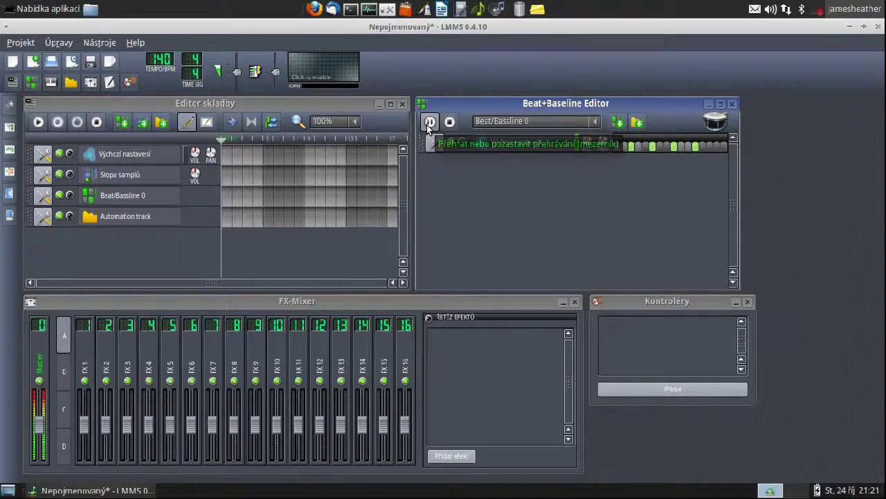
{"action": "left_click_drag", "start_coordinate": [589, 141], "coordinate": [590, 153]}
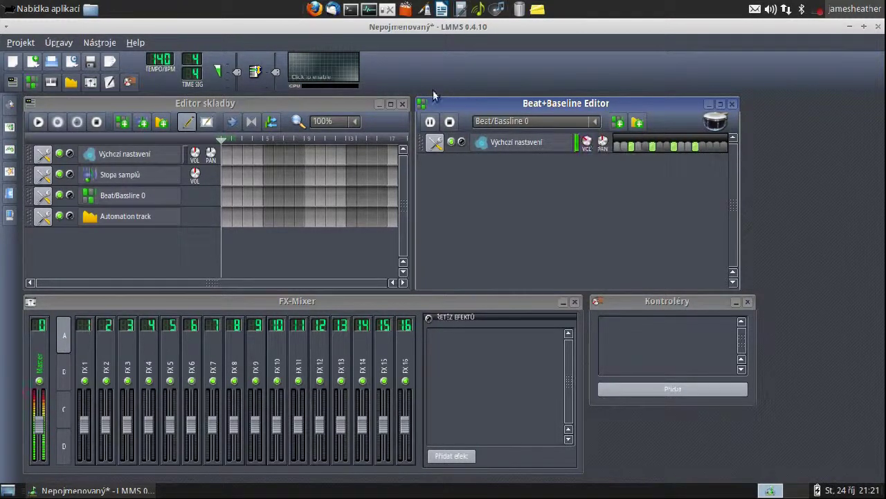
{"action": "left_click", "coordinate": [430, 122]}
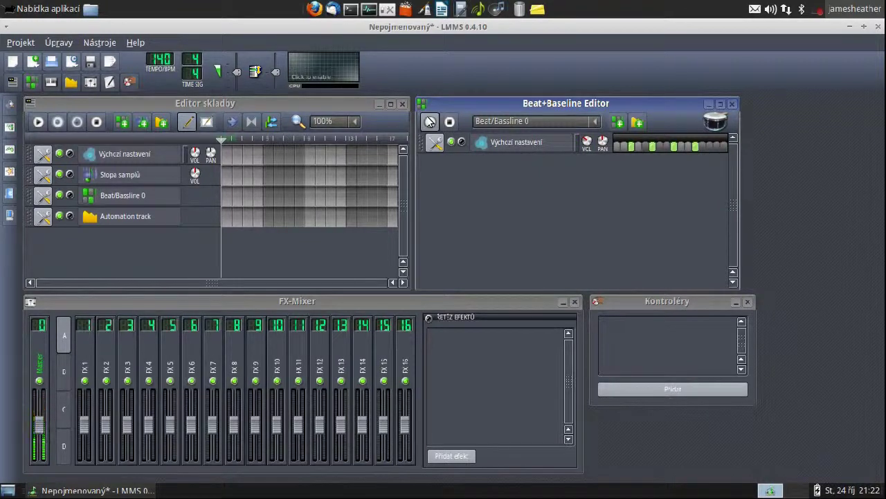
{"action": "left_click", "coordinate": [430, 122]}
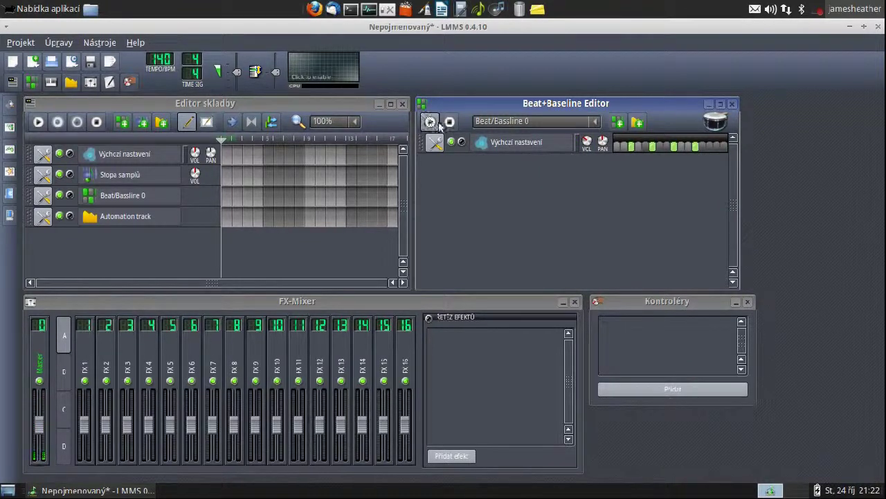
Step: Open the Výchozí nastavení beat pattern in the Piano-Roll and delete all of its A4 step notes
{"action": "right_click", "coordinate": [640, 147]}
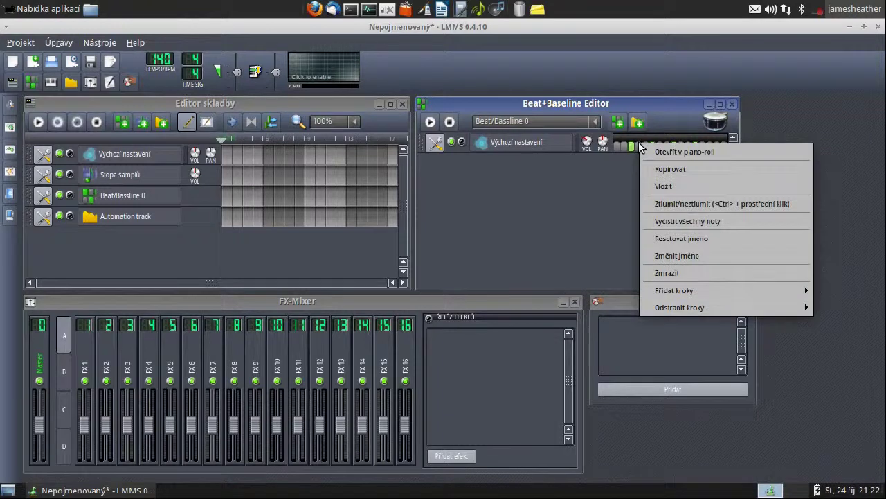
{"action": "left_click", "coordinate": [653, 151]}
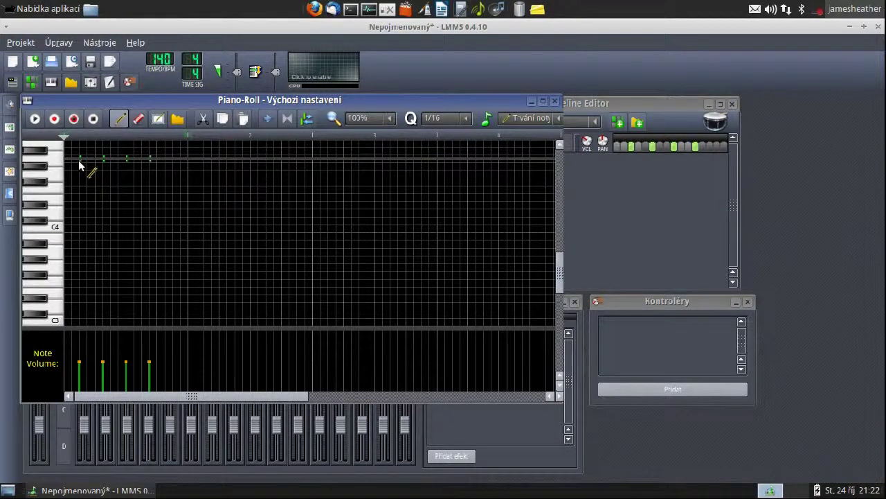
{"action": "right_click", "coordinate": [80, 160]}
{"action": "right_click", "coordinate": [104, 160]}
{"action": "right_click", "coordinate": [149, 160]}
Step: Draw four quarter-note-long notes in the first three bars: G#4, D#4, G#4 and A#4
{"action": "left_click", "coordinate": [36, 184]}
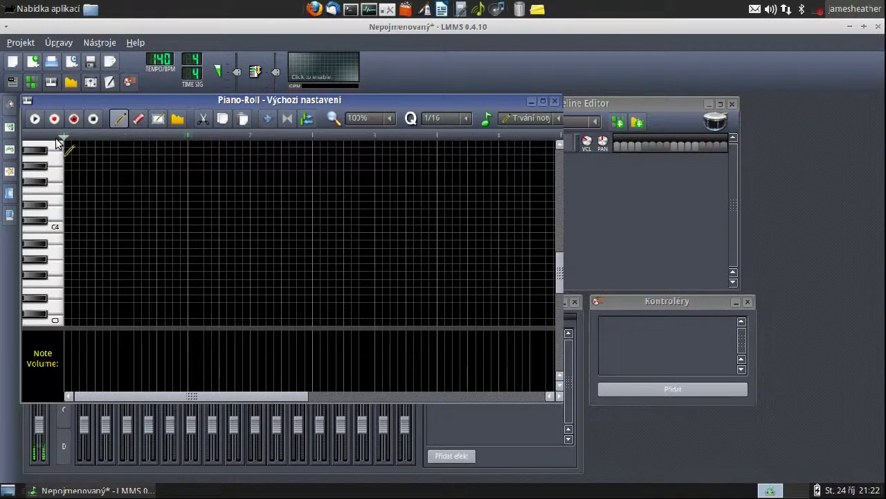
{"action": "left_click", "coordinate": [130, 165]}
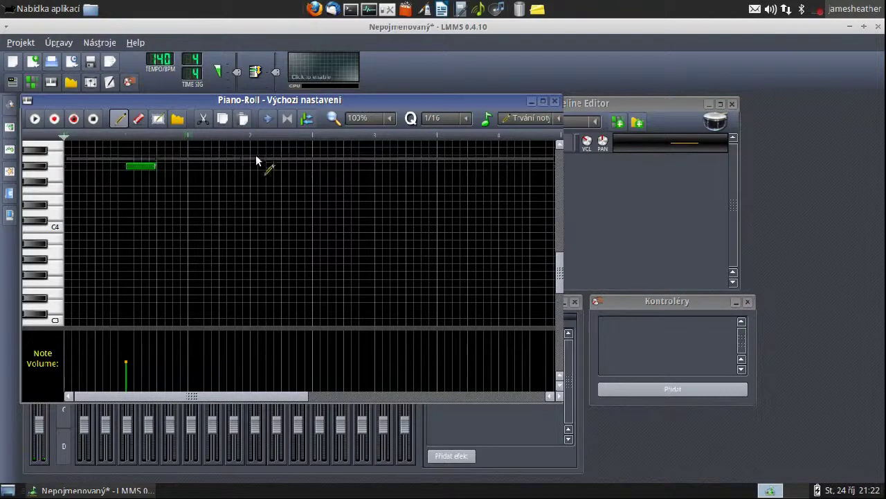
{"action": "left_click", "coordinate": [255, 150]}
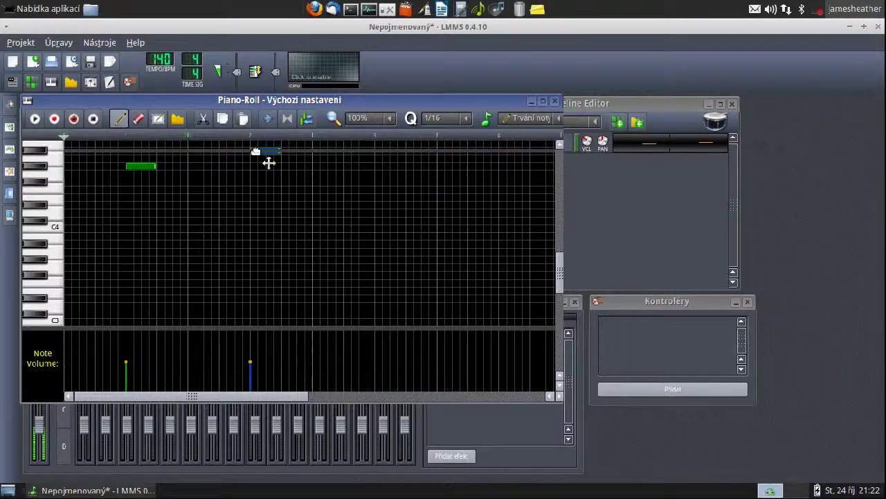
{"action": "left_click", "coordinate": [205, 166]}
{"action": "left_click", "coordinate": [157, 206]}
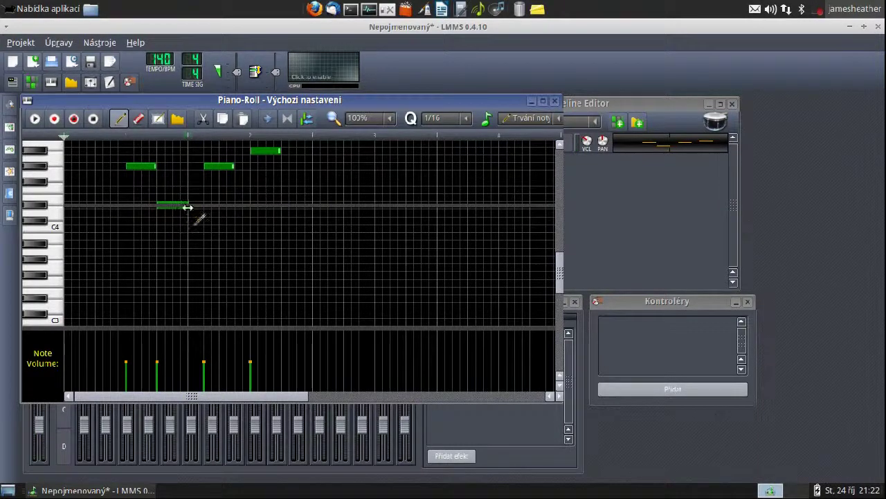
Step: Lengthen the D#4 note to a half note, shorten the A#4 note to 3/16, and play the melody
{"action": "left_click_drag", "start_coordinate": [187, 207], "coordinate": [218, 206]}
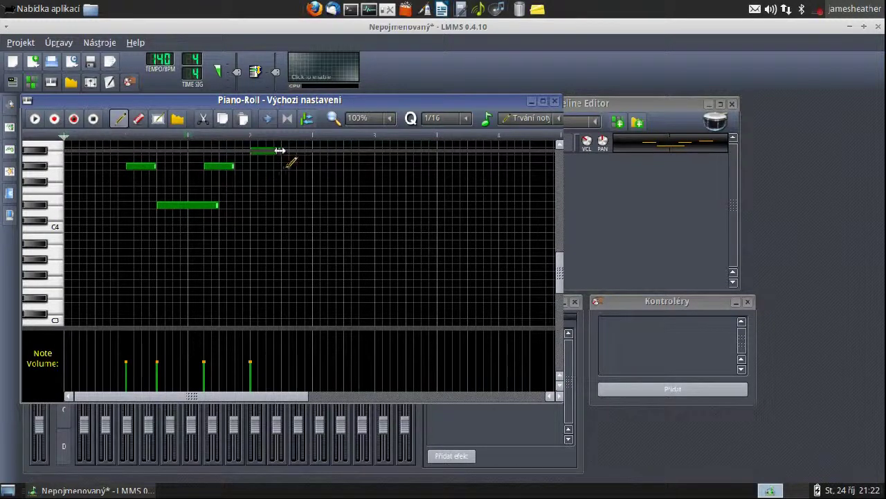
{"action": "left_click_drag", "start_coordinate": [278, 150], "coordinate": [270, 163]}
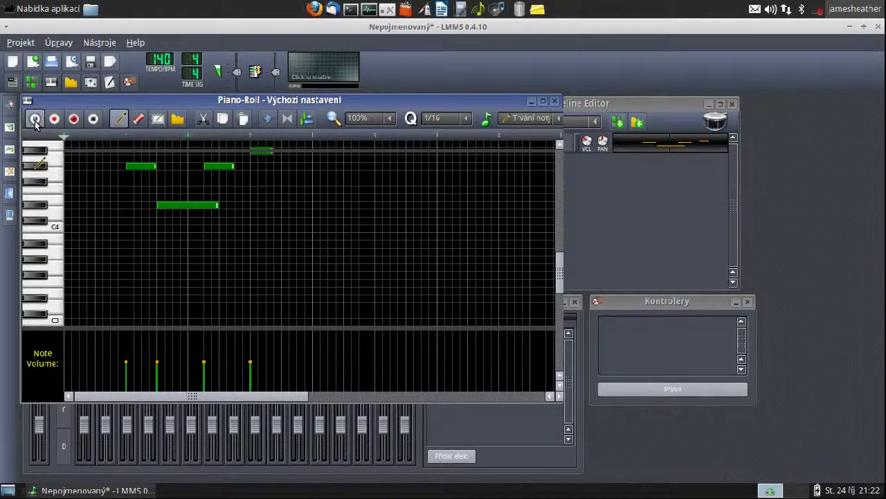
{"action": "left_click", "coordinate": [34, 120]}
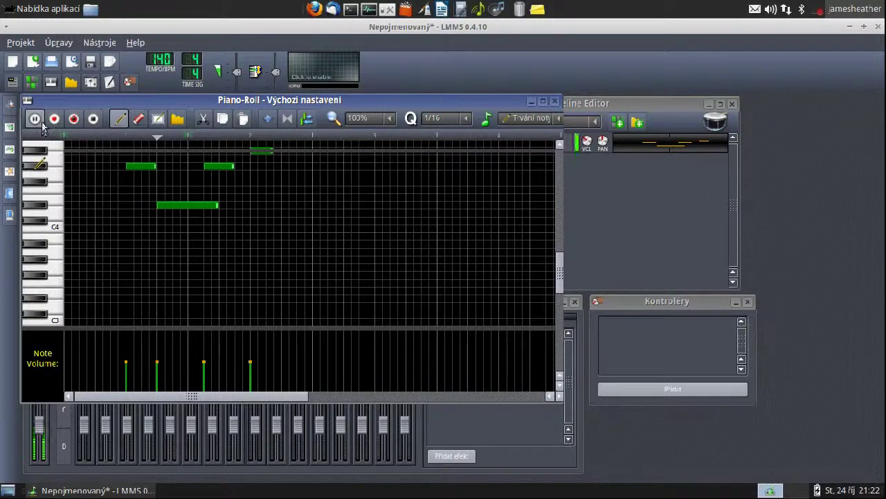
{"action": "left_click", "coordinate": [35, 119]}
Step: Add a short F4 note near the pattern's start and a C3 note about 3¼ bars long from the beginning
{"action": "left_click", "coordinate": [76, 192]}
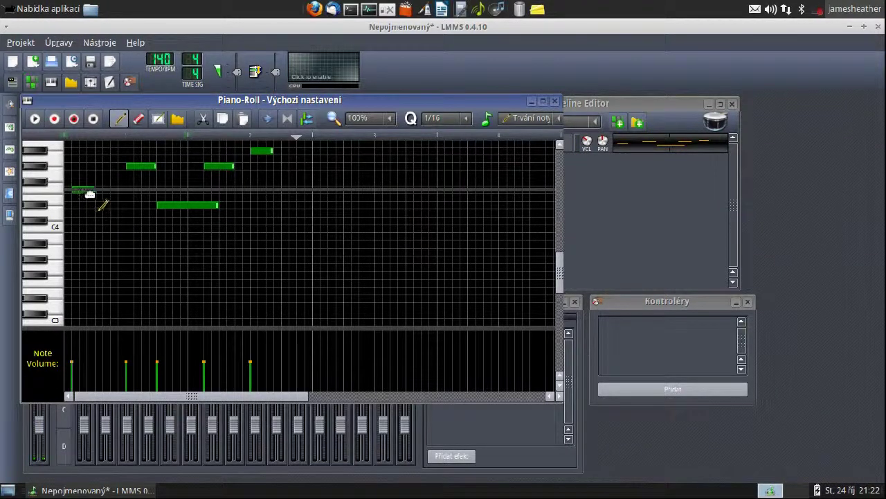
{"action": "left_click", "coordinate": [83, 315]}
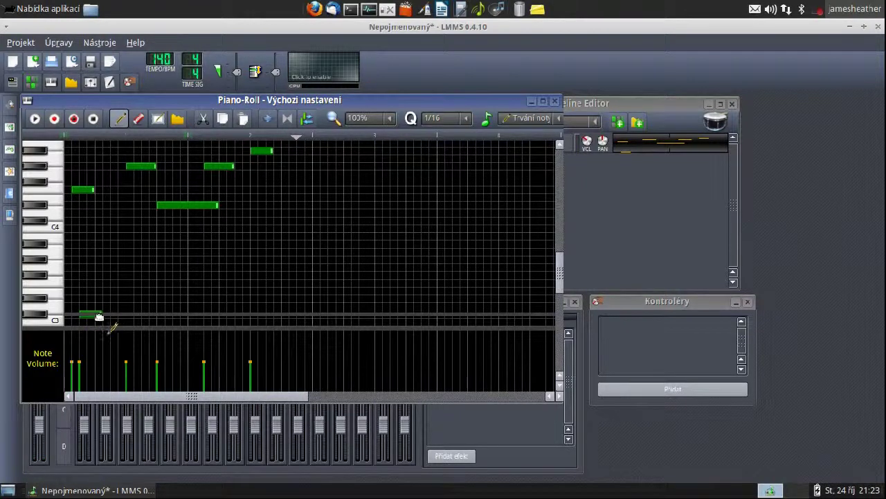
{"action": "left_click", "coordinate": [101, 317]}
{"action": "left_click_drag", "start_coordinate": [102, 316], "coordinate": [439, 327]}
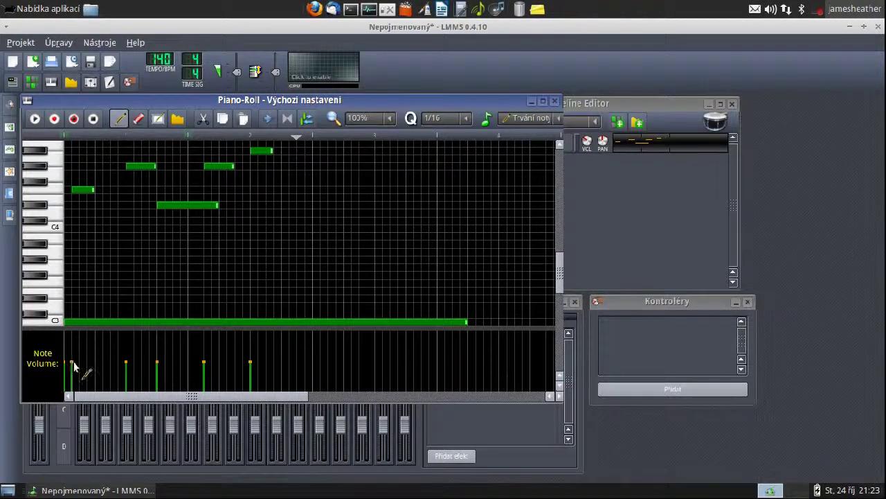
Step: Shift the long C3 note aside to lower its volume, and return it to the pattern's start
{"action": "left_click_drag", "start_coordinate": [81, 322], "coordinate": [121, 323]}
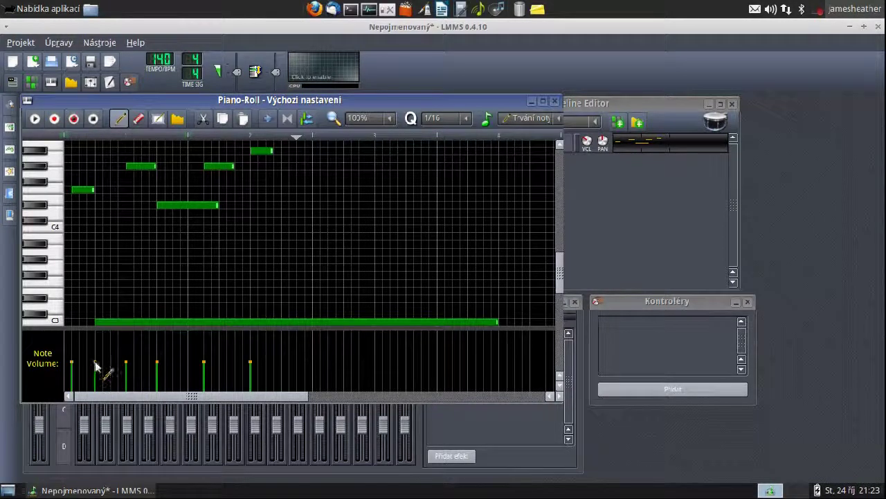
{"action": "left_click_drag", "start_coordinate": [94, 367], "coordinate": [94, 382]}
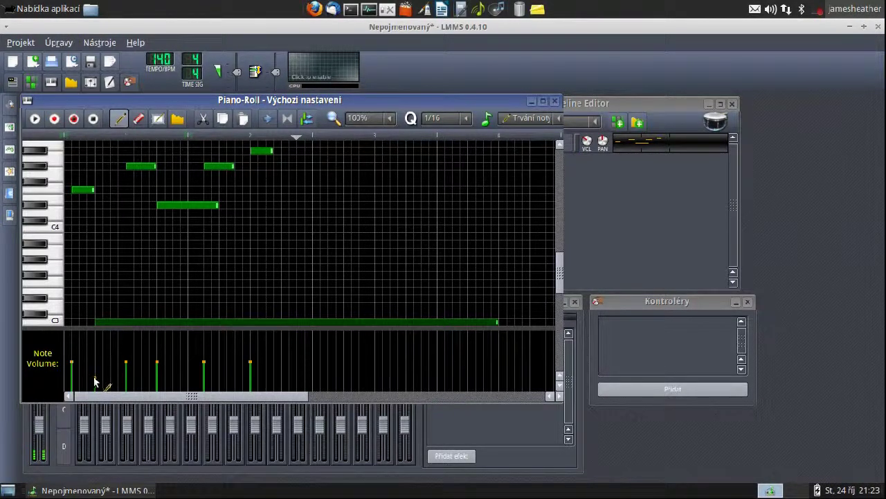
{"action": "left_click_drag", "start_coordinate": [131, 320], "coordinate": [86, 320]}
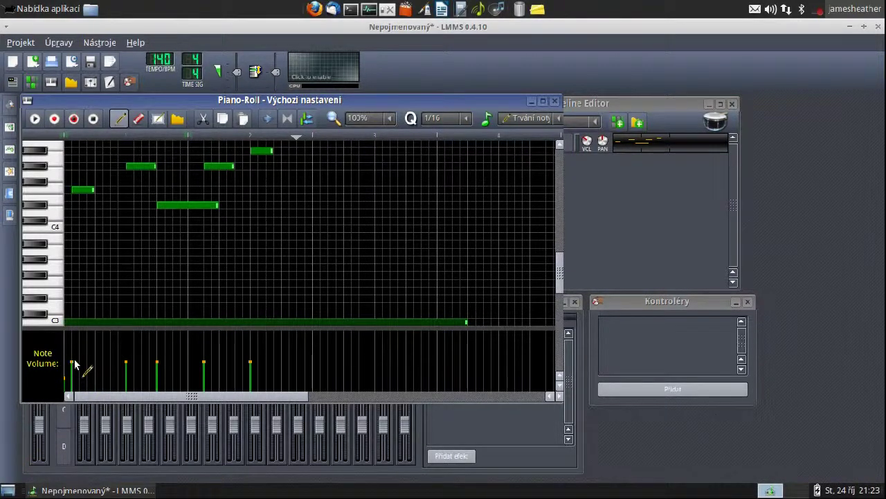
Step: Lower the volume of the F4 note, slightly raise the first G#4 note's, and reduce the D#4 note's
{"action": "left_click", "coordinate": [72, 370]}
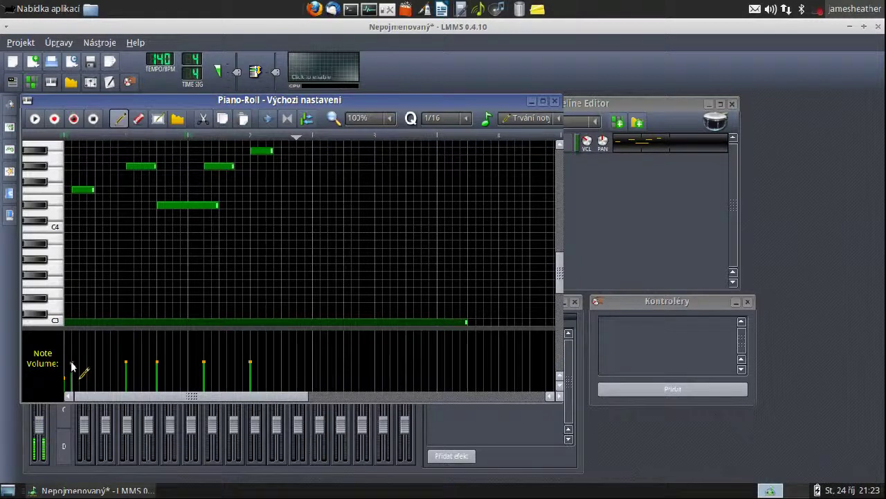
{"action": "left_click", "coordinate": [126, 367]}
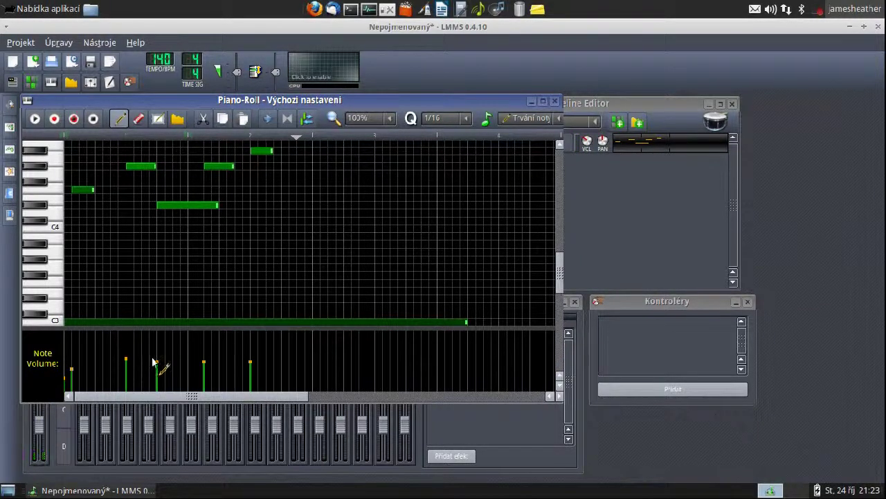
{"action": "left_click", "coordinate": [158, 369]}
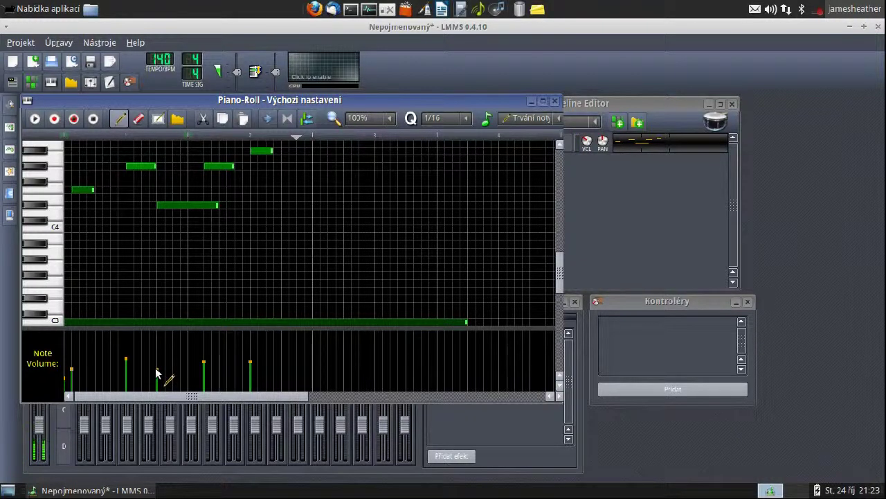
Step: Raise the second G#4 note's volume slightly, lower the A#4 note's volume, and move that A#4 note down to G4
{"action": "left_click", "coordinate": [204, 356]}
{"action": "left_click", "coordinate": [251, 367]}
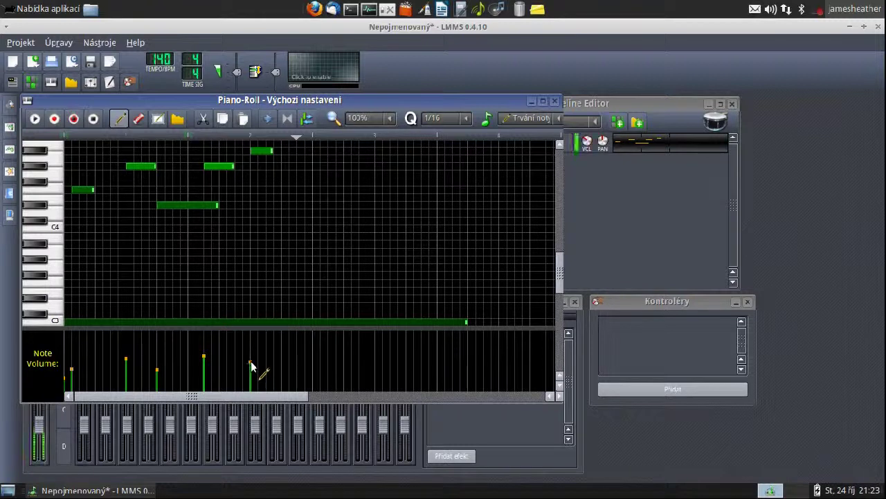
{"action": "left_click", "coordinate": [270, 152]}
{"action": "left_click_drag", "start_coordinate": [275, 165], "coordinate": [273, 185]}
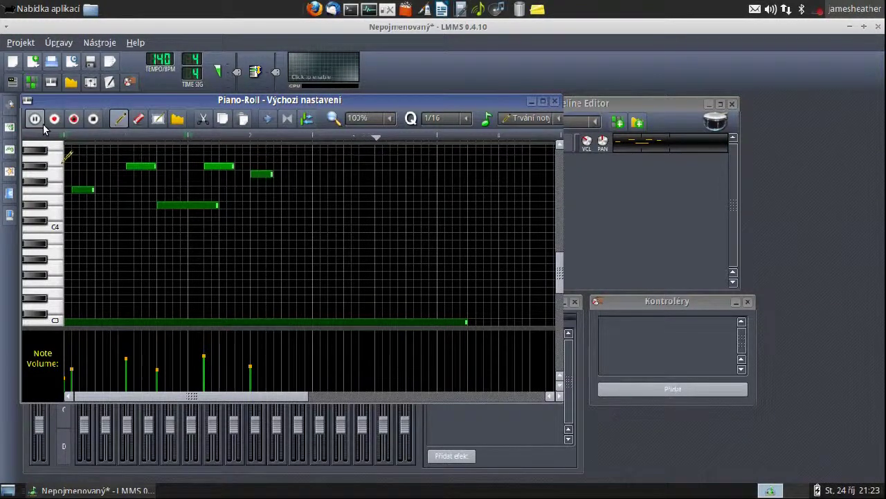
Step: Play the edited melody in the Piano-Roll, close it, and play the pattern in the Beat+Baseline Editor
{"action": "left_click", "coordinate": [43, 129]}
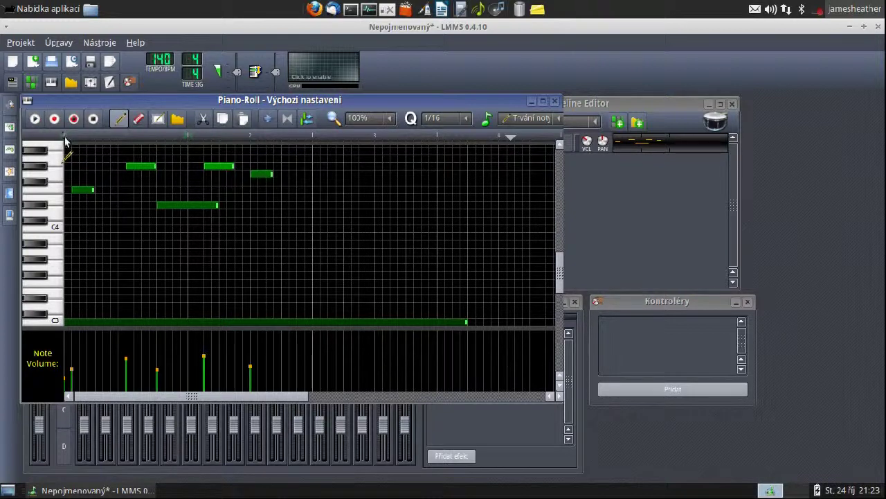
{"action": "left_click", "coordinate": [36, 120]}
{"action": "left_click", "coordinate": [36, 121]}
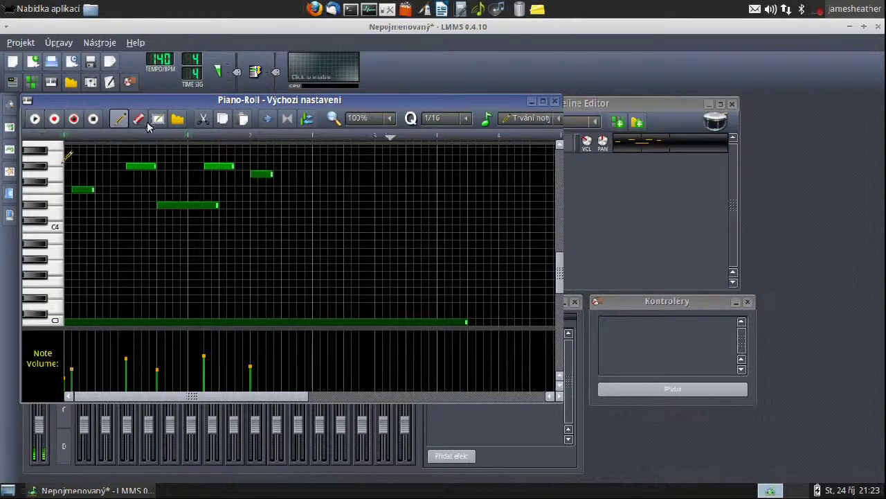
{"action": "left_click", "coordinate": [554, 103]}
{"action": "left_click", "coordinate": [429, 122]}
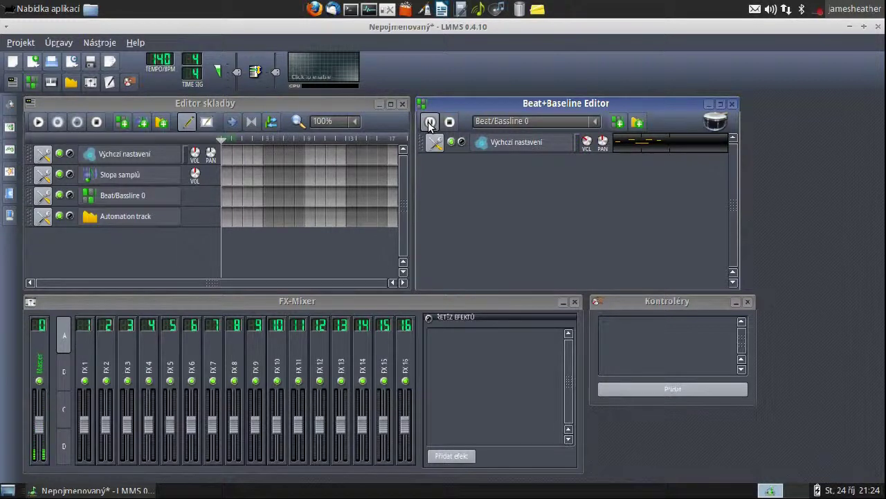
{"action": "left_click", "coordinate": [431, 123]}
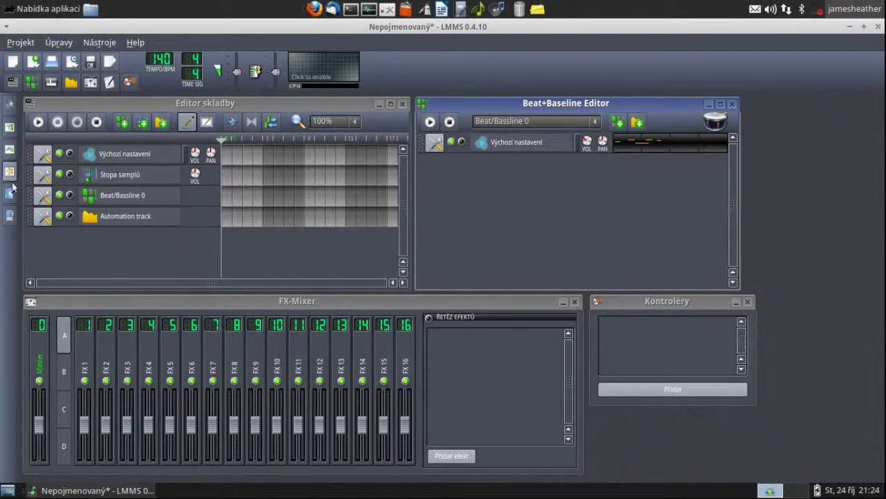
Step: Add the SID instrument plugin as a new track in the Beat+Baseline Editor
{"action": "left_click", "coordinate": [10, 107]}
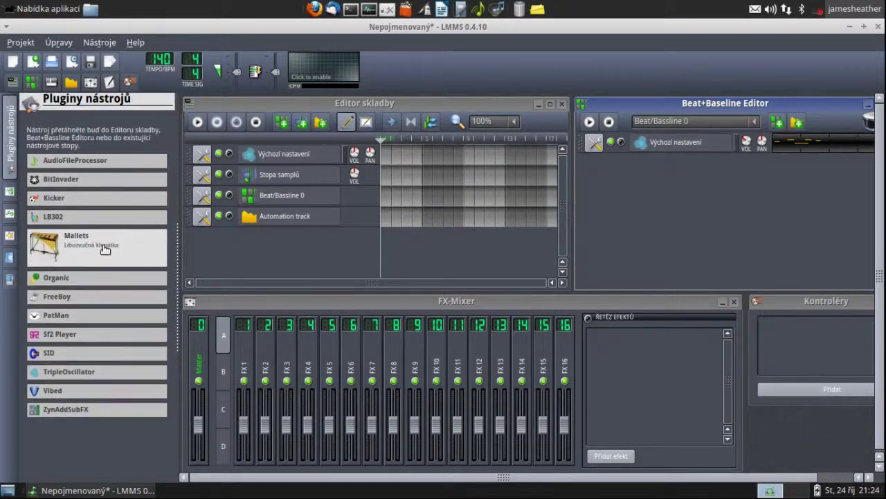
{"action": "mouse_move", "coordinate": [90, 343]}
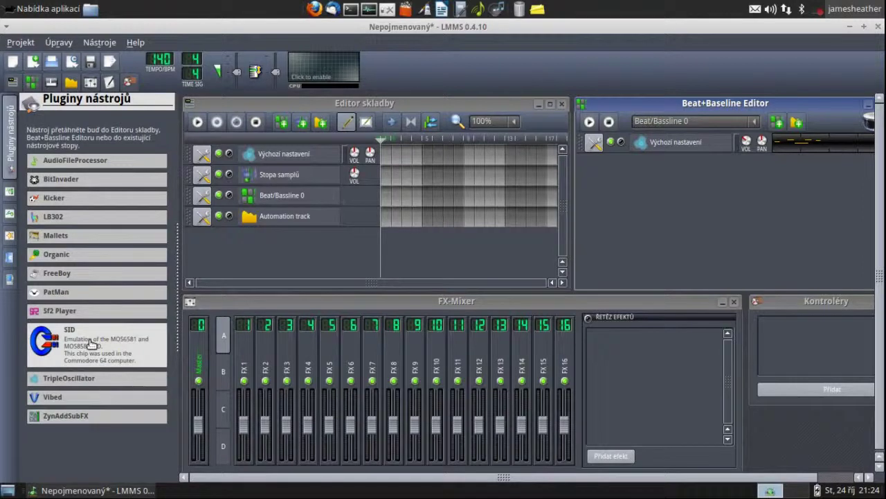
{"action": "left_click_drag", "start_coordinate": [90, 343], "coordinate": [703, 180]}
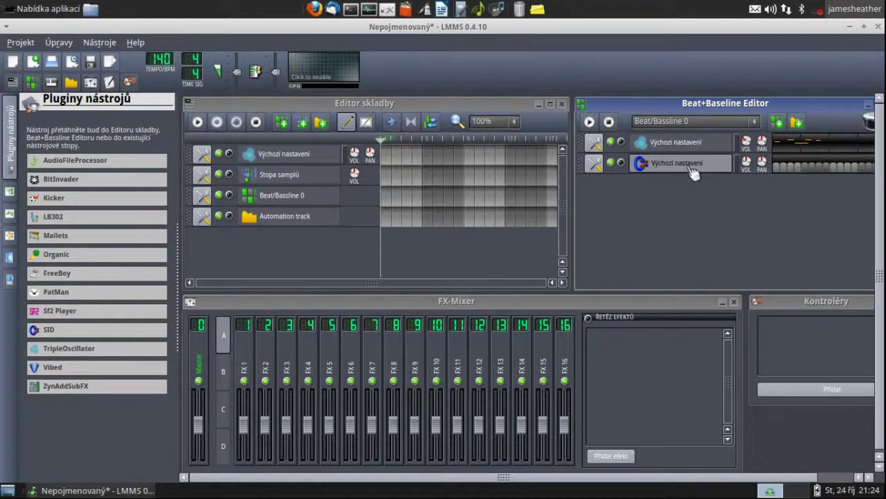
Step: Adjust the decay of the SID instrument's second and third voices and move its base note up nearly an octave
{"action": "left_click", "coordinate": [691, 169]}
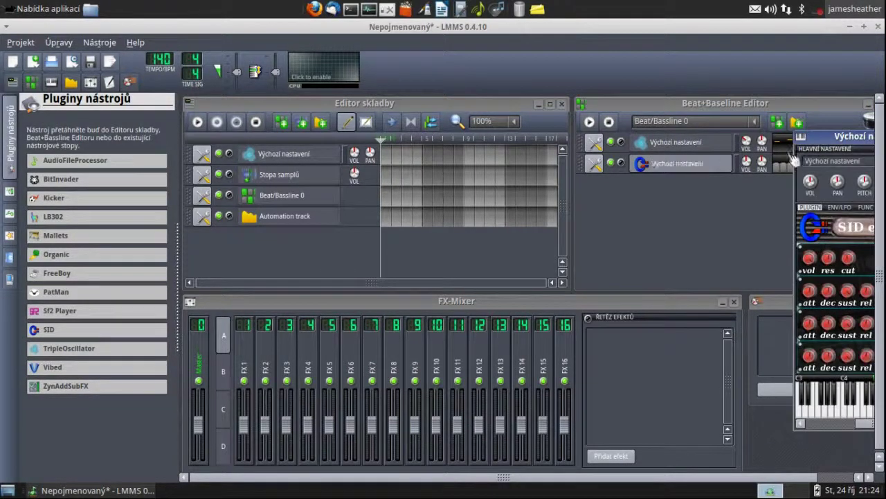
{"action": "left_click_drag", "start_coordinate": [856, 139], "coordinate": [549, 156]}
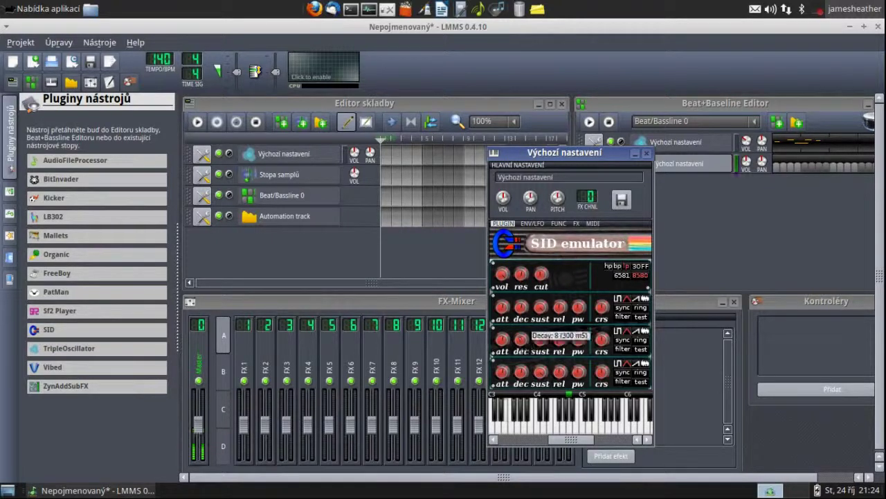
{"action": "left_click", "coordinate": [523, 342]}
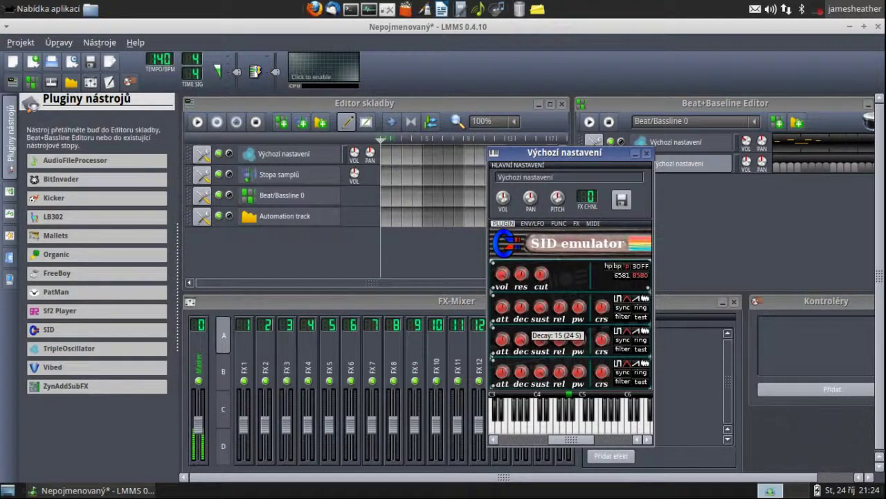
{"action": "left_click_drag", "start_coordinate": [523, 343], "coordinate": [520, 315]}
{"action": "left_click", "coordinate": [521, 371]}
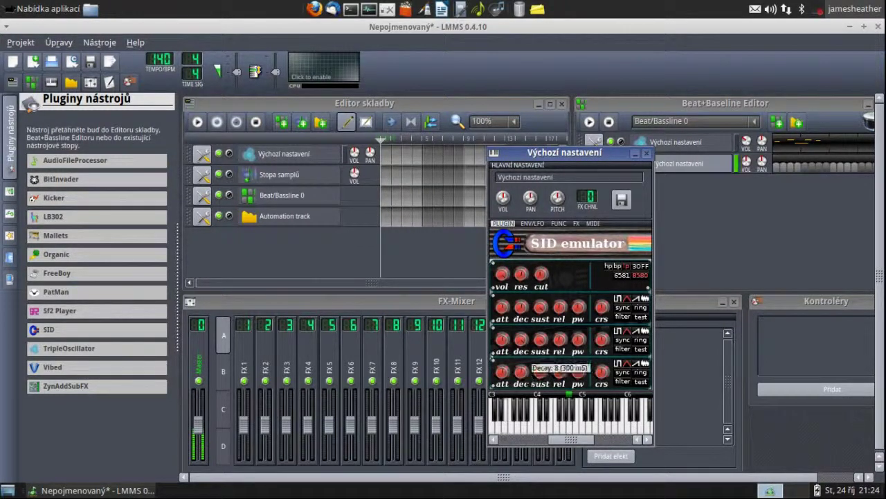
{"action": "mouse_move", "coordinate": [572, 396]}
{"action": "left_mouse_down"}
{"action": "mouse_move", "coordinate": [534, 401]}
{"action": "mouse_move", "coordinate": [604, 378]}
{"action": "left_mouse_up"}
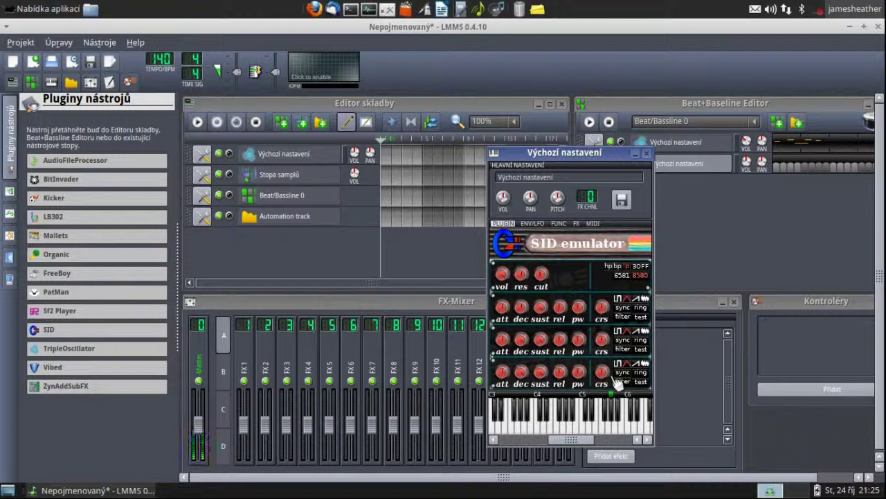
{"action": "left_click", "coordinate": [646, 153]}
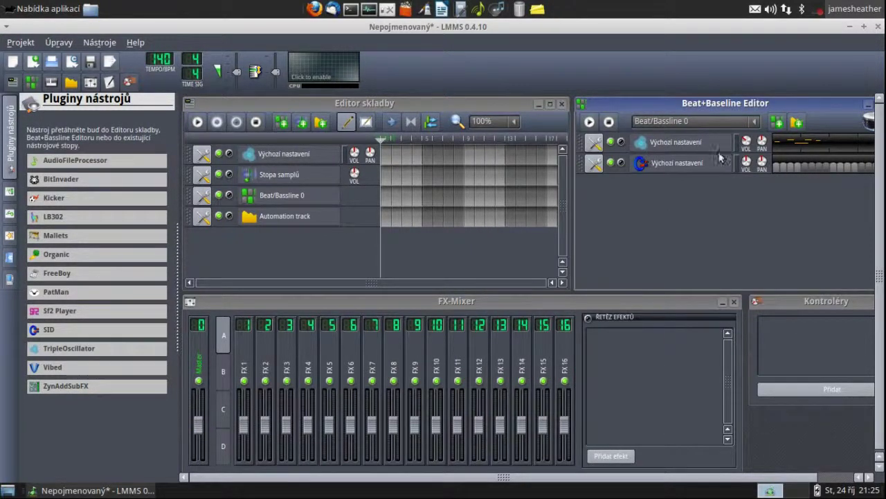
Step: Turn on the first three beat steps of the SID track and play the pattern
{"action": "left_click", "coordinate": [787, 168]}
{"action": "left_click", "coordinate": [790, 167]}
{"action": "left_click", "coordinate": [594, 122]}
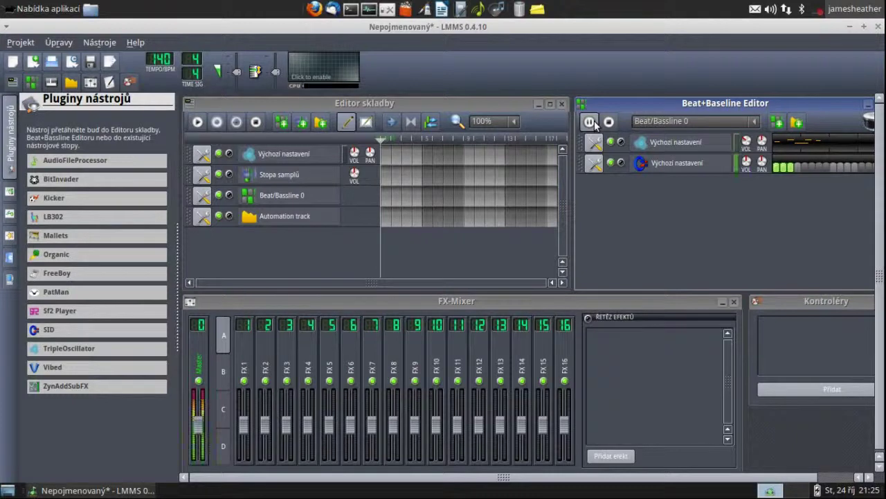
{"action": "left_click", "coordinate": [591, 122]}
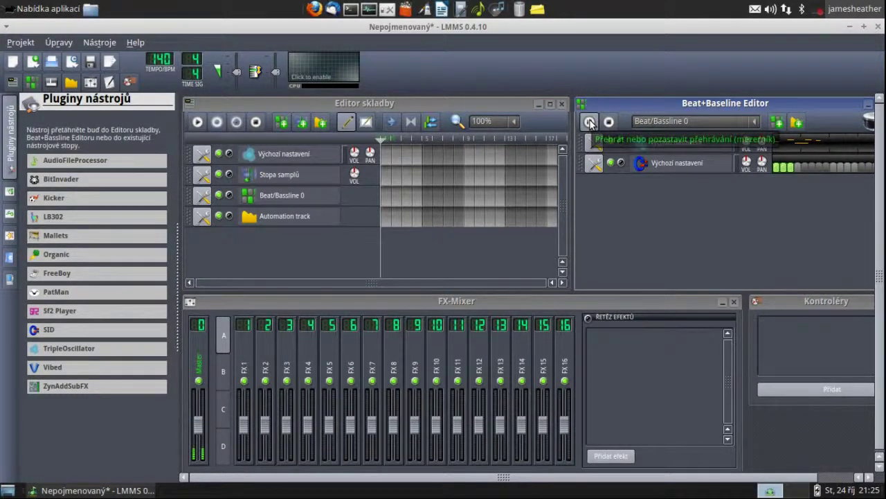
{"action": "left_click", "coordinate": [590, 122]}
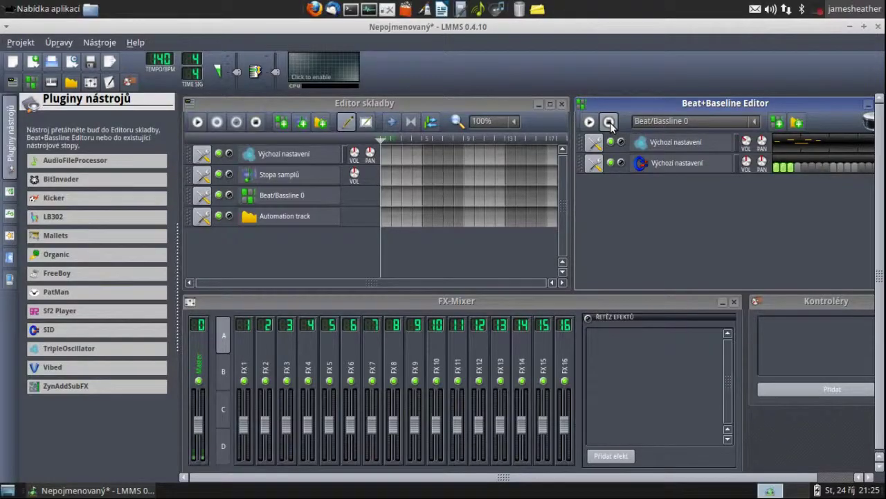
Step: In the SID track's Piano-Roll, add a G4 note 1¼ bars long, a quarter-note A4 and a 3/16 A4 after the opening steps
{"action": "right_click", "coordinate": [798, 168]}
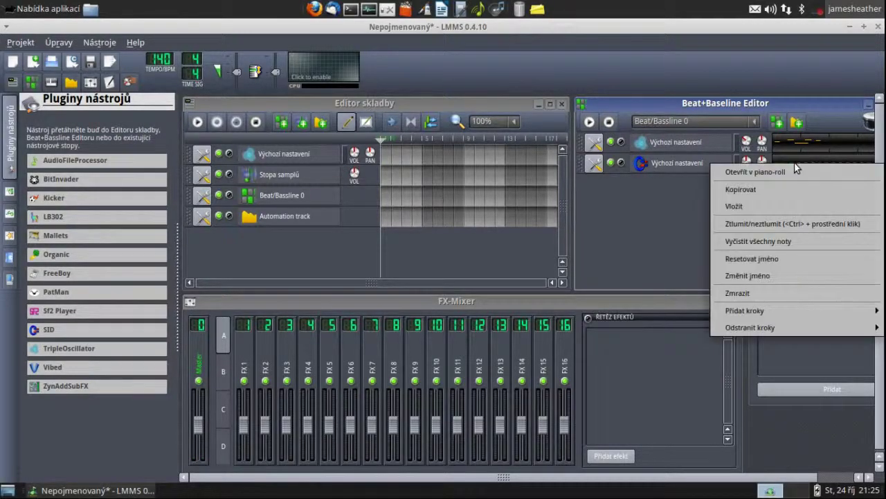
{"action": "left_click", "coordinate": [799, 172]}
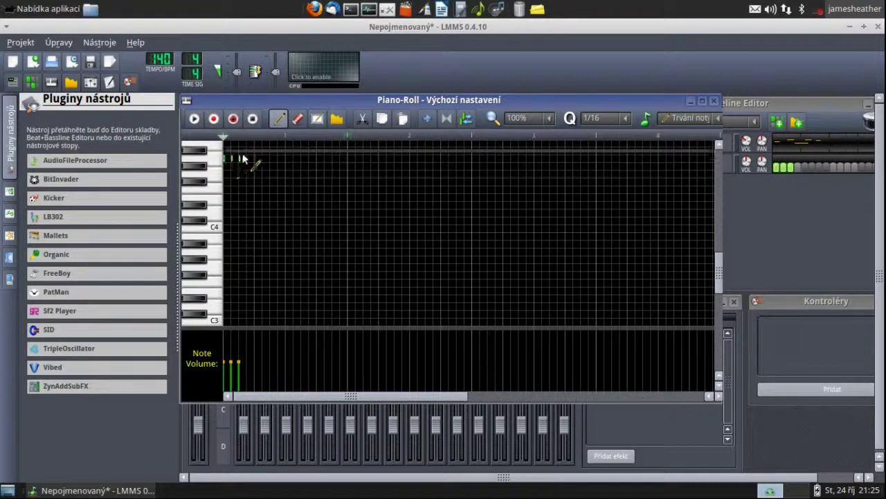
{"action": "left_click_drag", "start_coordinate": [256, 173], "coordinate": [293, 178]}
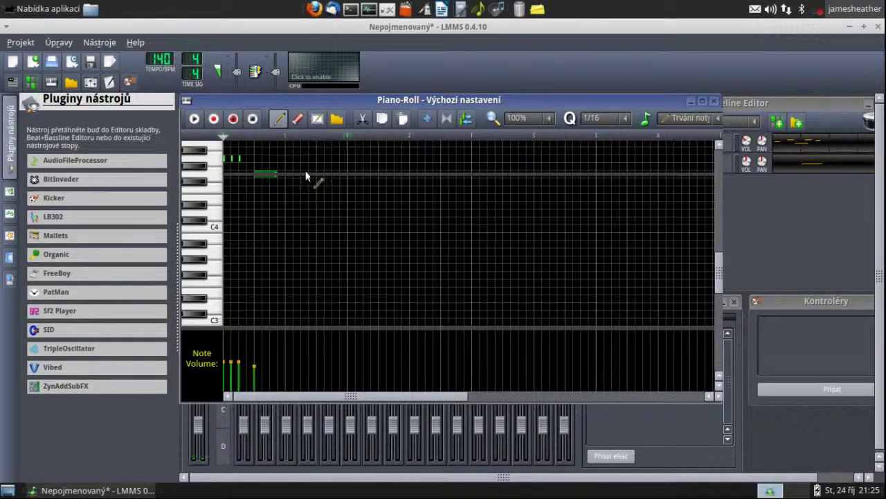
{"action": "left_click", "coordinate": [312, 159]}
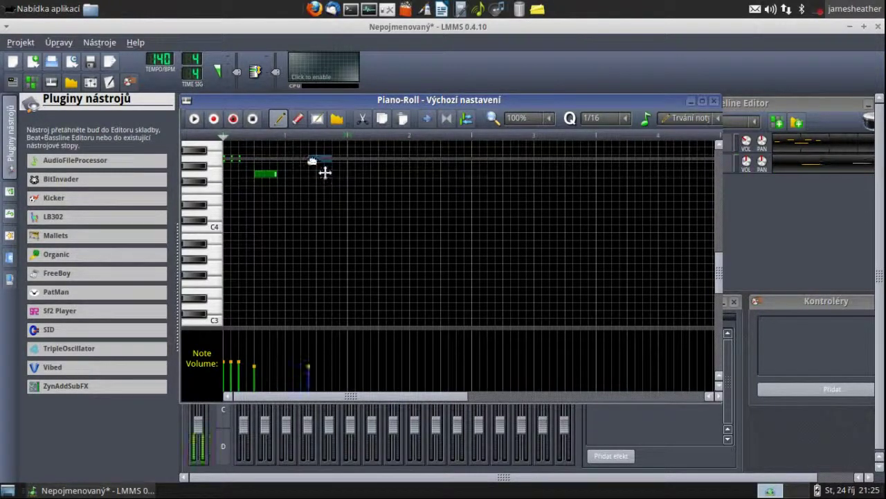
{"action": "left_click", "coordinate": [349, 159]}
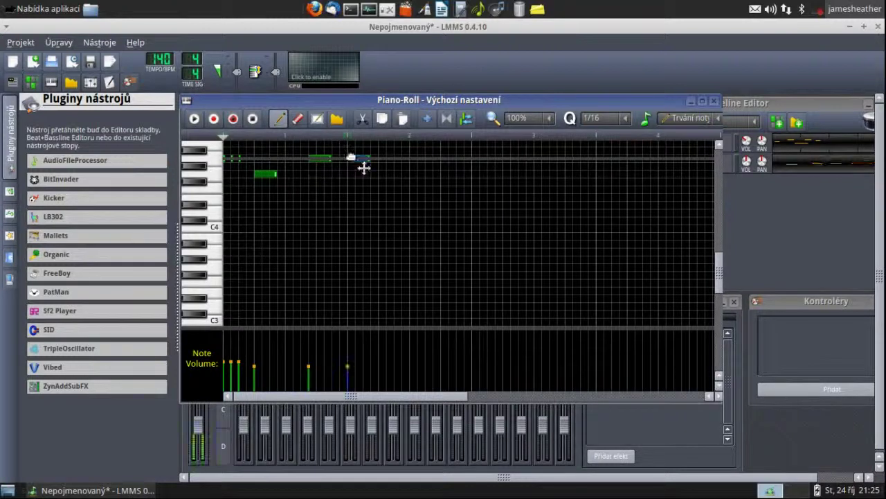
{"action": "left_click_drag", "start_coordinate": [332, 159], "coordinate": [340, 160]}
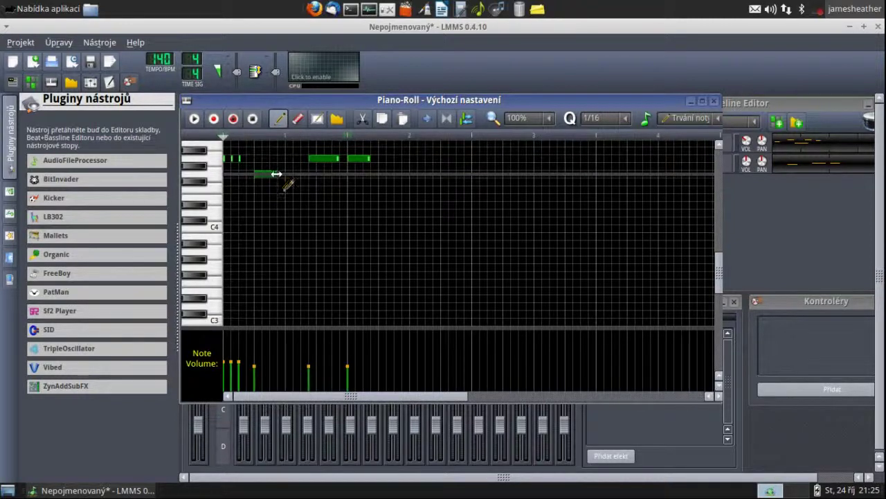
{"action": "left_click_drag", "start_coordinate": [277, 175], "coordinate": [409, 175]}
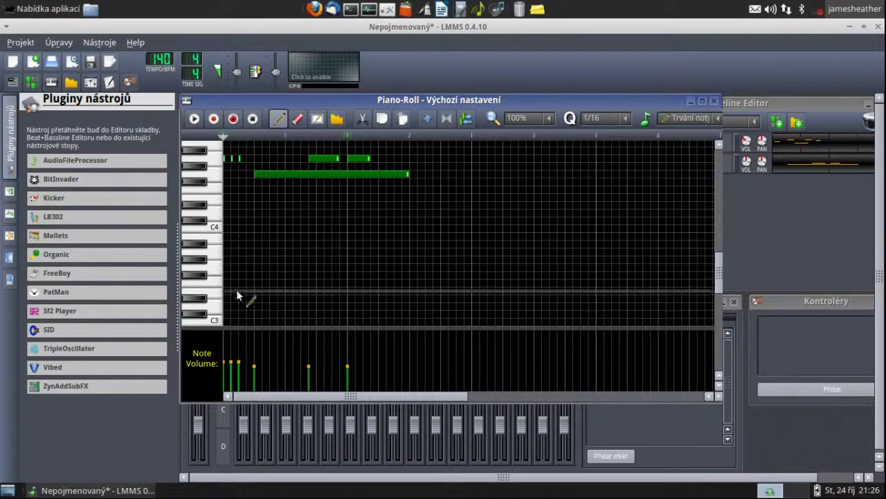
Step: Add a D3 note 1¼ bars long directly below the long G4 note, starting at the same point
{"action": "left_click", "coordinate": [214, 313]}
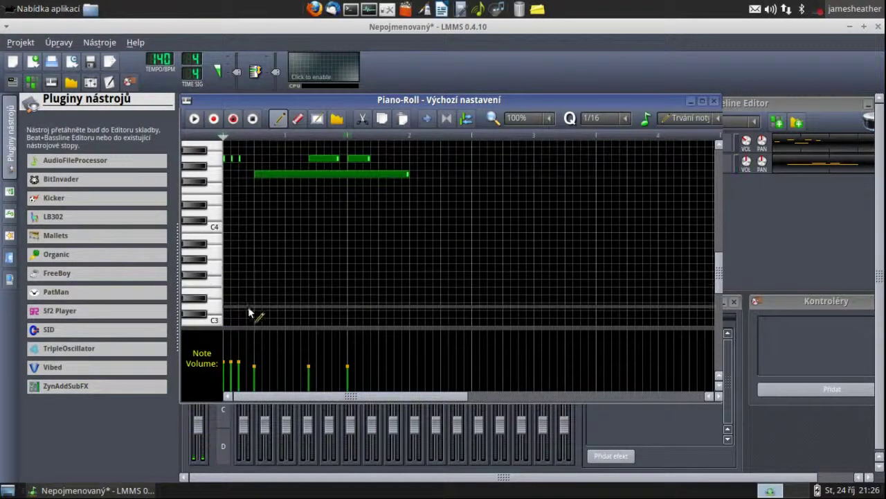
{"action": "left_click", "coordinate": [289, 297]}
{"action": "left_click_drag", "start_coordinate": [297, 308], "coordinate": [271, 321]}
Step: Add half-note G3s in the second and third bars and a half-note C4 following the last one, and leave the Piano-Roll
{"action": "left_click", "coordinate": [439, 270]}
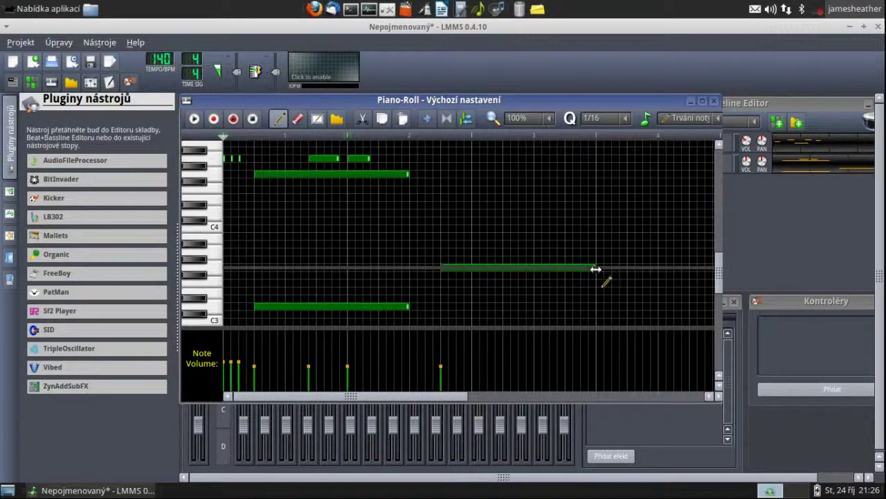
{"action": "left_click_drag", "start_coordinate": [596, 267], "coordinate": [502, 269]}
{"action": "left_click", "coordinate": [510, 229]}
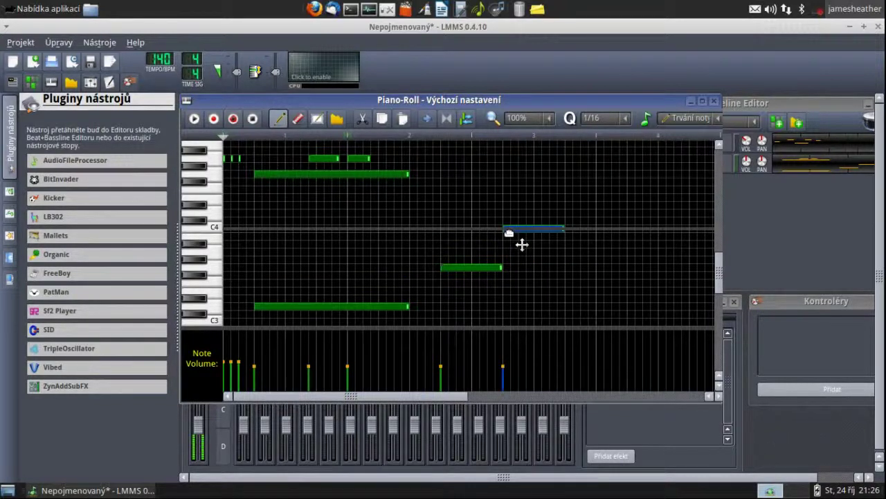
{"action": "left_click", "coordinate": [349, 269]}
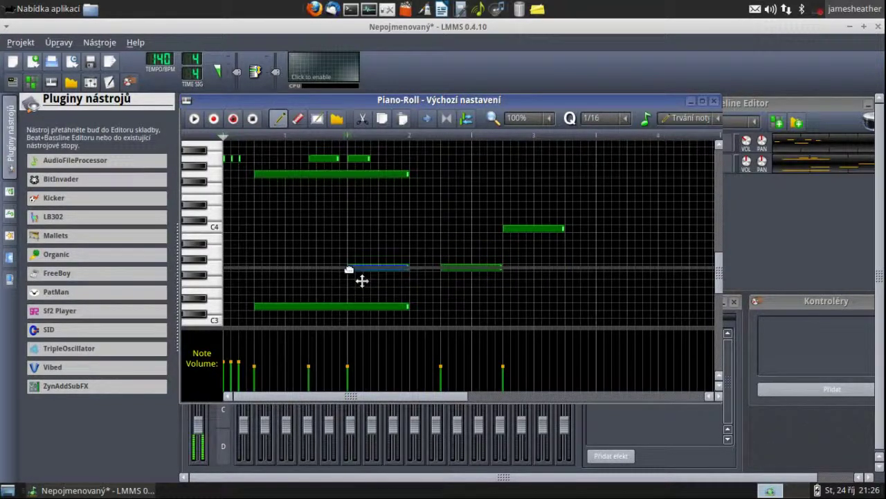
{"action": "key", "text": "F7"}
{"action": "left_click", "coordinate": [614, 122]}
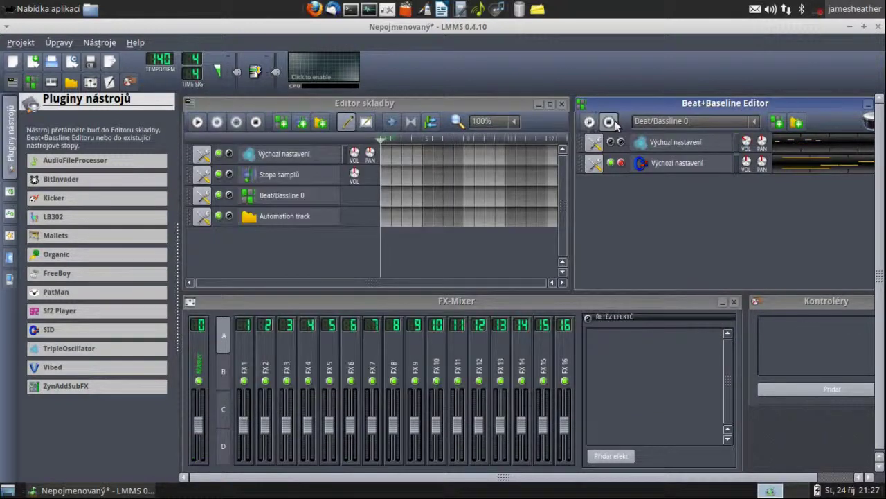
Step: Preview bass drum samples from the drums folder and add bassdrum01.ogg as a track in the Beat+Baseline Editor
{"action": "left_click", "coordinate": [10, 215]}
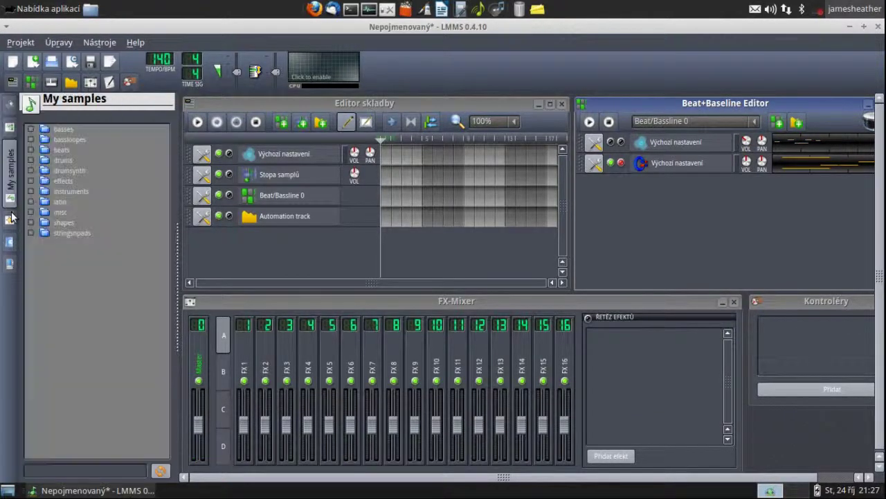
{"action": "left_click", "coordinate": [31, 159]}
{"action": "left_click", "coordinate": [82, 187]}
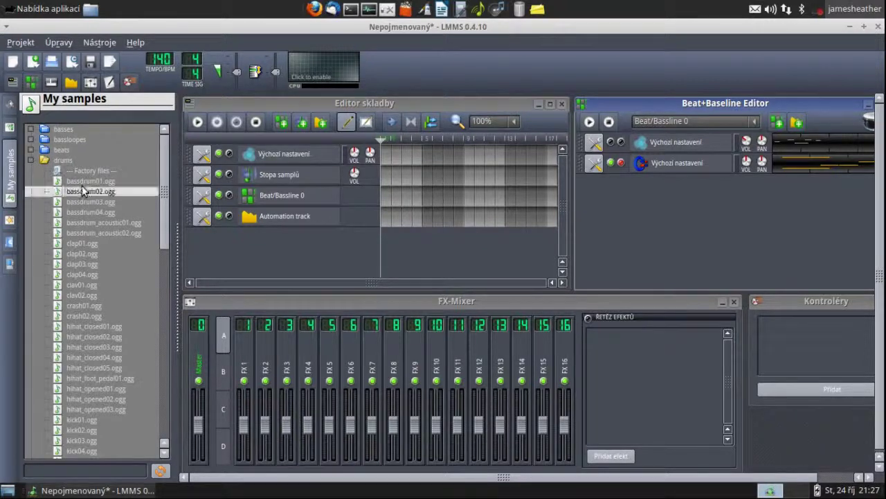
{"action": "left_click", "coordinate": [83, 203]}
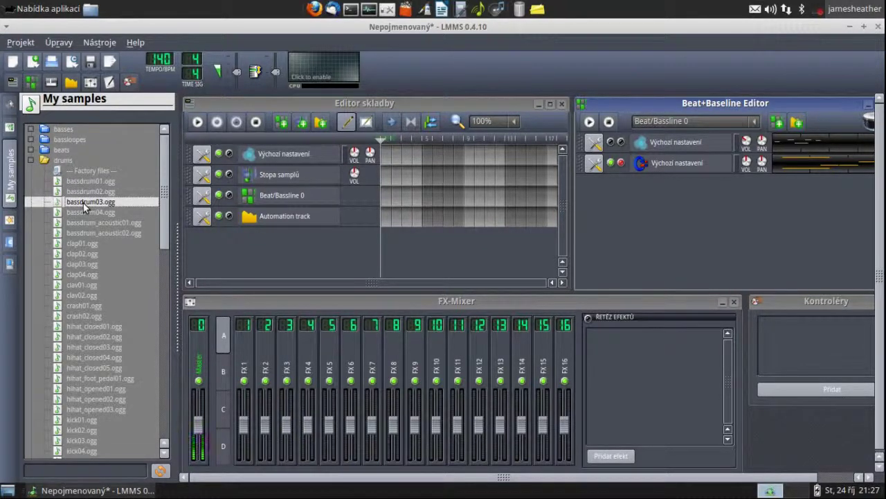
{"action": "left_click", "coordinate": [83, 182]}
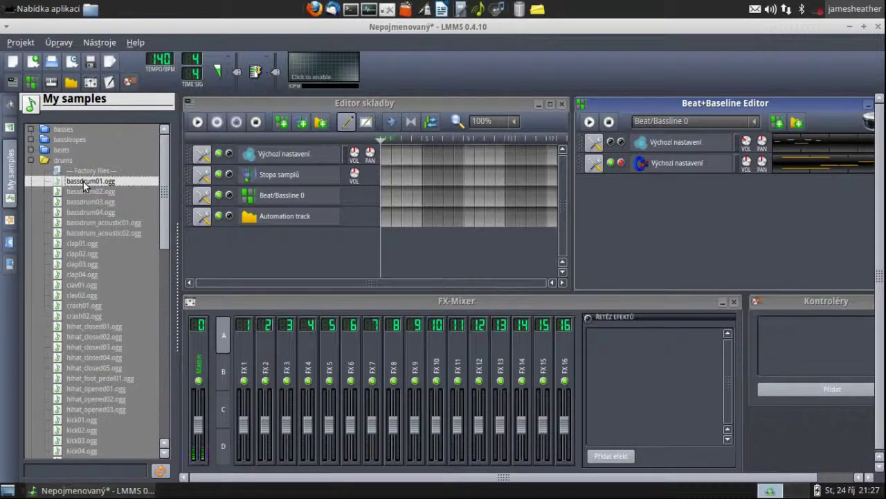
{"action": "left_click", "coordinate": [83, 181]}
{"action": "left_click", "coordinate": [83, 181]}
{"action": "double_click", "coordinate": [84, 182]}
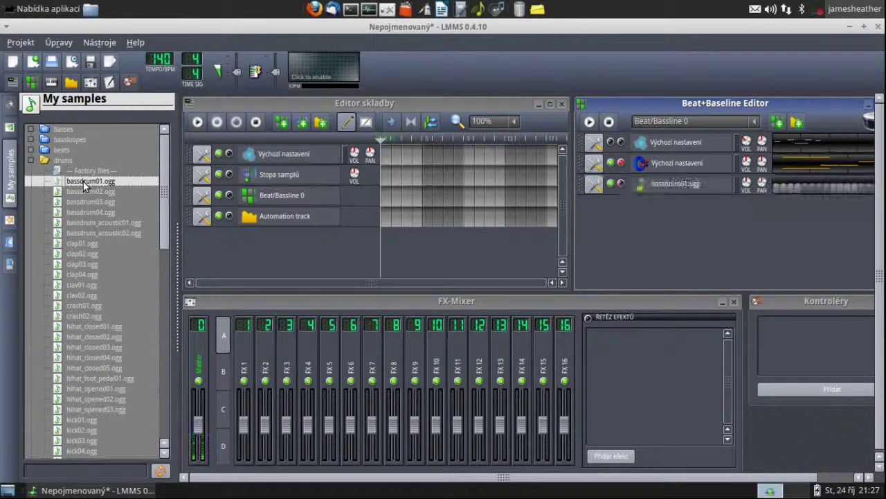
Step: Try out a later start point for the bassdrum01.ogg sample, then restore it and raise the sample's amplification in AudioFileProcessor
{"action": "left_click", "coordinate": [666, 194]}
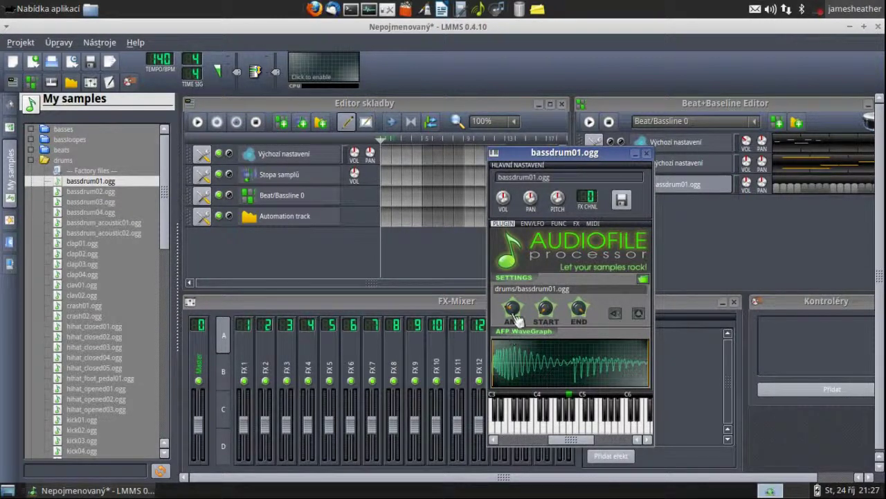
{"action": "mouse_move", "coordinate": [547, 315]}
{"action": "left_mouse_down"}
{"action": "mouse_move", "coordinate": [546, 294]}
{"action": "mouse_move", "coordinate": [547, 341]}
{"action": "left_mouse_up"}
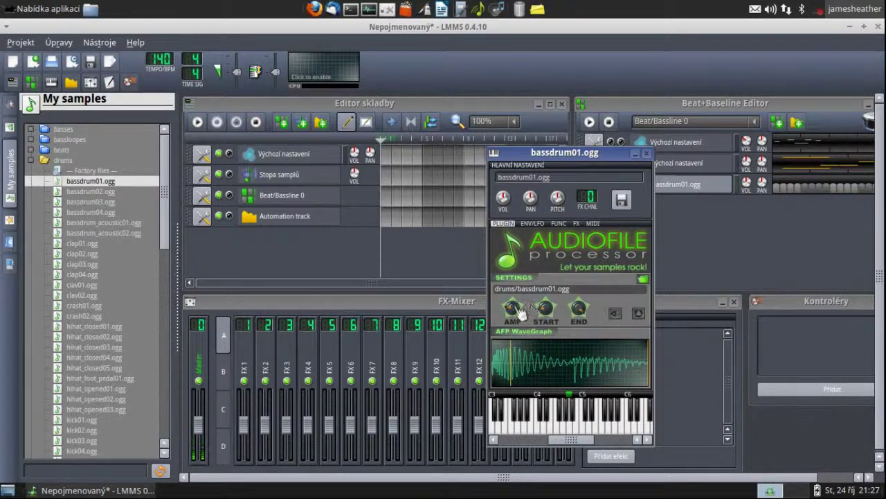
{"action": "mouse_move", "coordinate": [514, 311]}
{"action": "left_mouse_down"}
{"action": "mouse_move", "coordinate": [514, 302]}
{"action": "mouse_move", "coordinate": [547, 315]}
{"action": "left_mouse_up"}
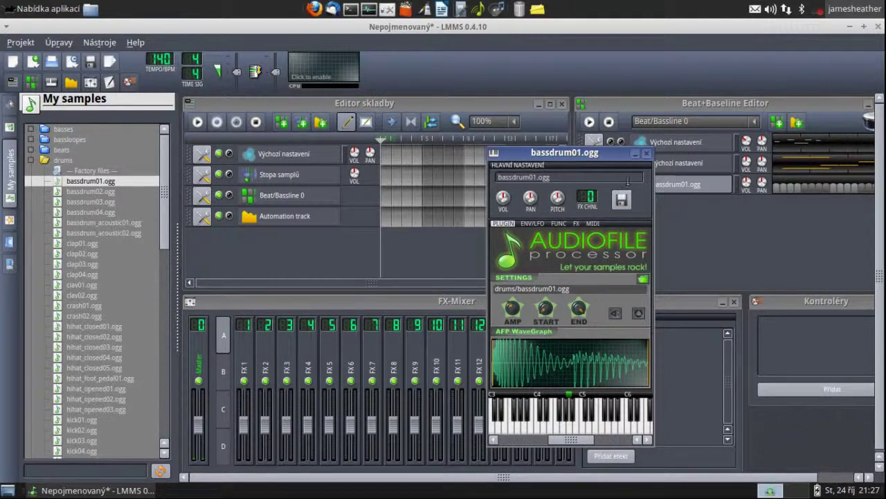
{"action": "left_click", "coordinate": [648, 154]}
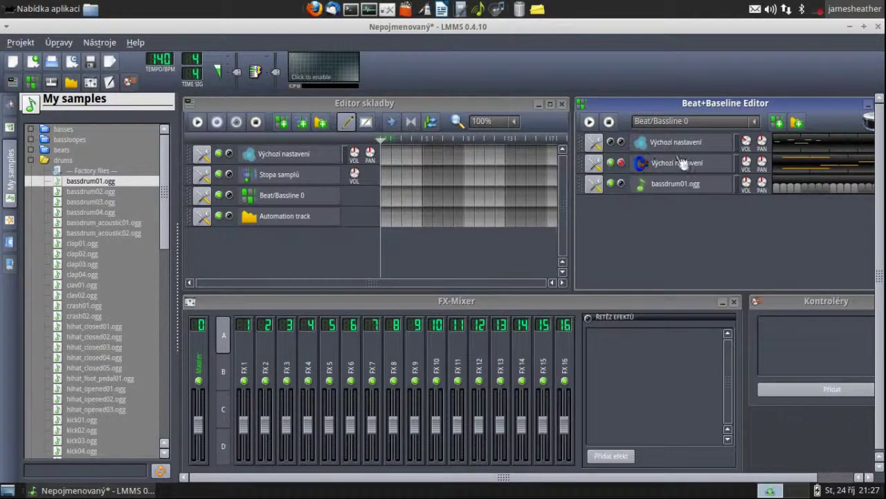
Step: Enable steps 2, 6, 8 and 10 of the bassdrum01.ogg pattern and solo the track
{"action": "left_click", "coordinate": [784, 188]}
{"action": "left_click", "coordinate": [812, 188]}
{"action": "left_click", "coordinate": [621, 184]}
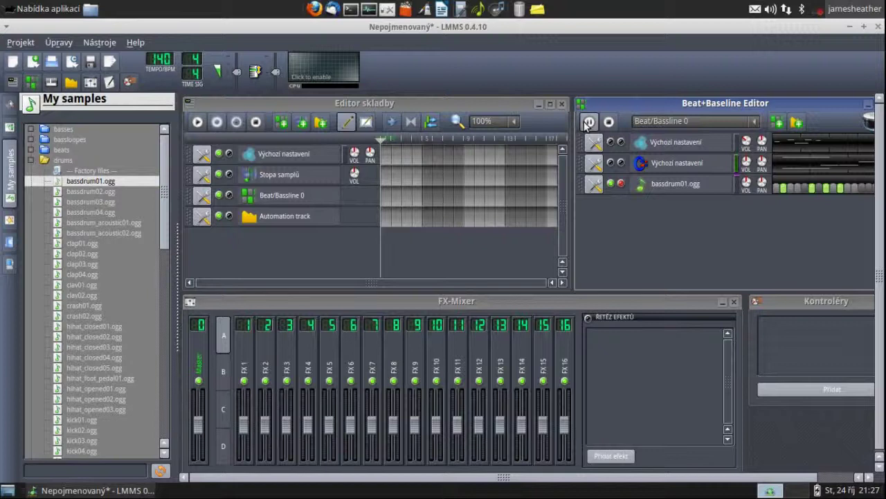
Step: Listen to the playing pattern with the Triple Oscillator track unmuted beside the bass drum, toggling the SID track's mute
{"action": "left_click", "coordinate": [613, 142]}
{"action": "left_click", "coordinate": [611, 163]}
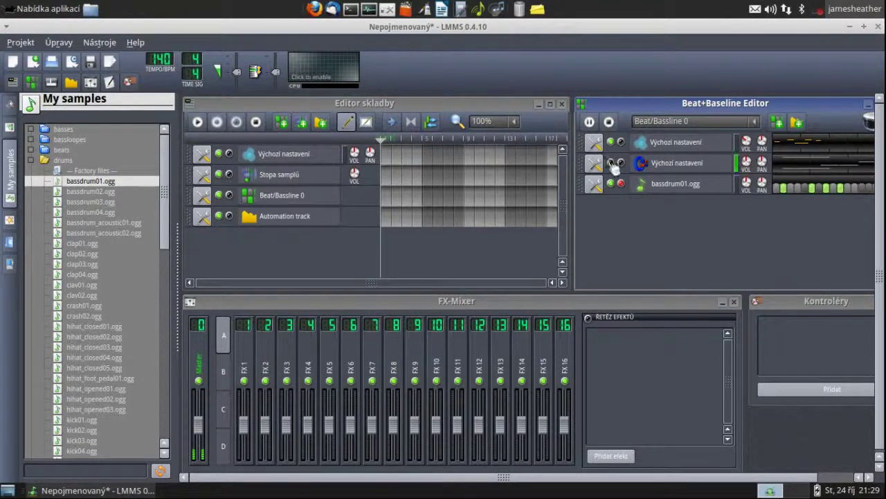
{"action": "left_click", "coordinate": [608, 122]}
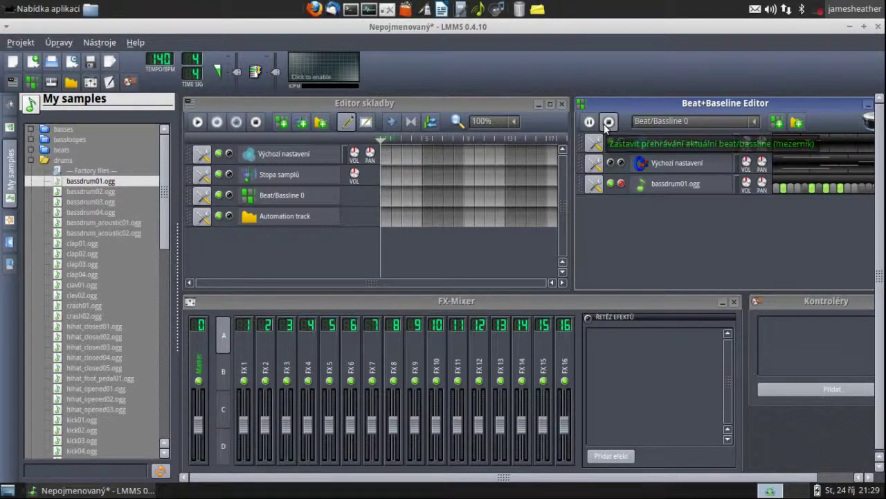
{"action": "key", "text": "space"}
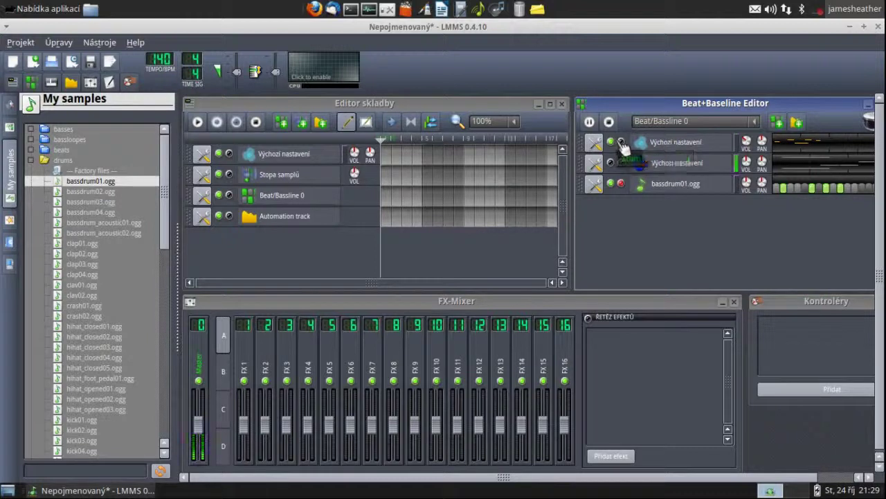
Step: Listen to the pattern with the melody and SID tracks soloed in turn and the bass drum unmuted, and pause playback
{"action": "left_click", "coordinate": [622, 142]}
{"action": "left_click", "coordinate": [621, 163]}
{"action": "left_click", "coordinate": [611, 184]}
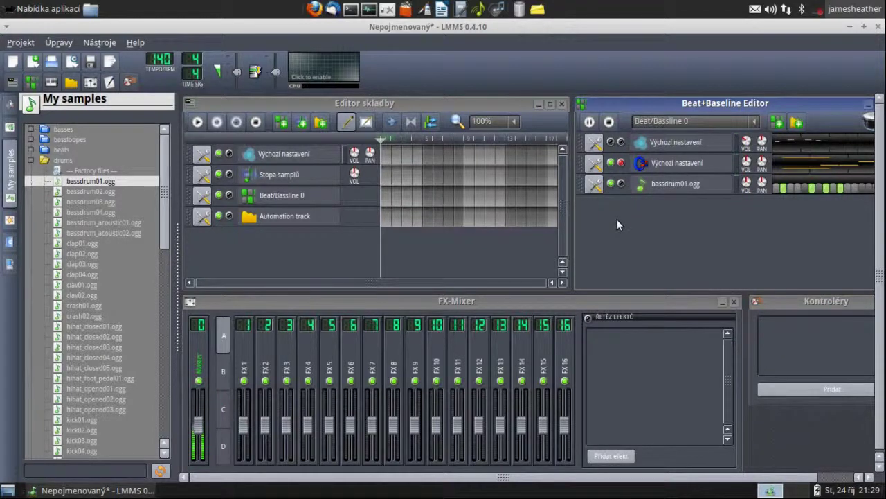
{"action": "left_click", "coordinate": [590, 121]}
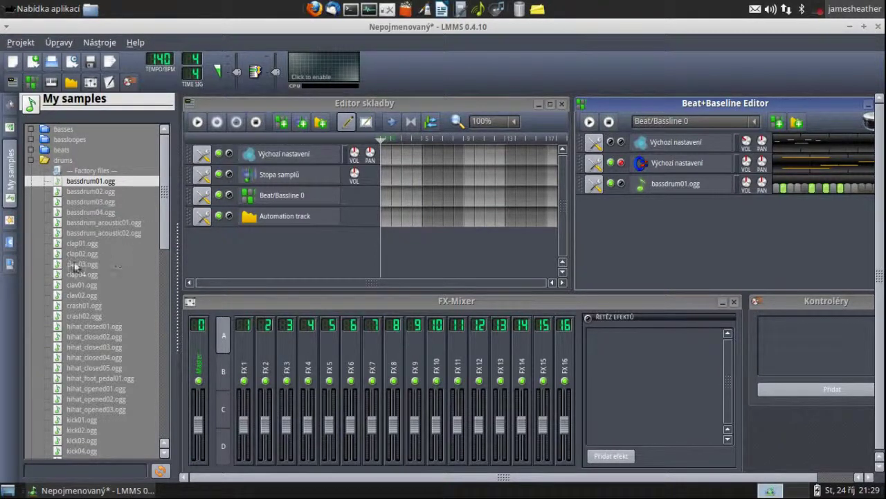
Step: Preview latin_brass01.ogg from the latin samples folder and add it as a track in the Beat+Baseline Editor
{"action": "left_click_drag", "start_coordinate": [163, 202], "coordinate": [161, 443]}
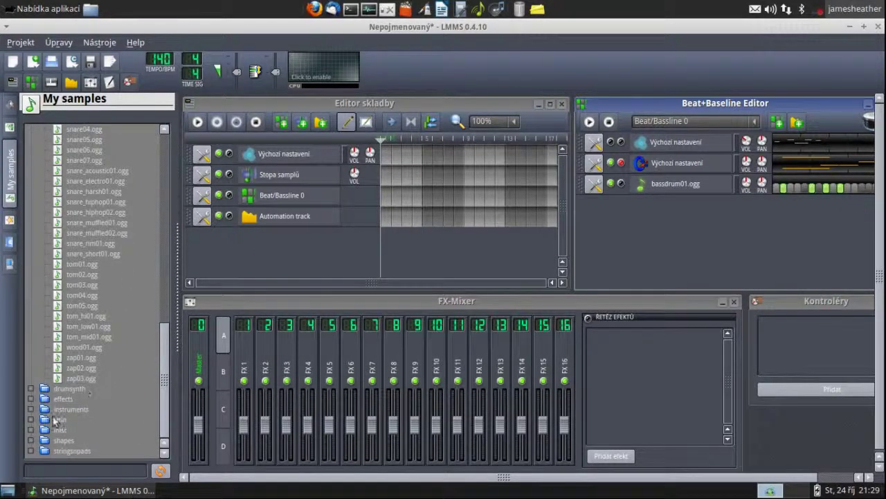
{"action": "left_click", "coordinate": [28, 420]}
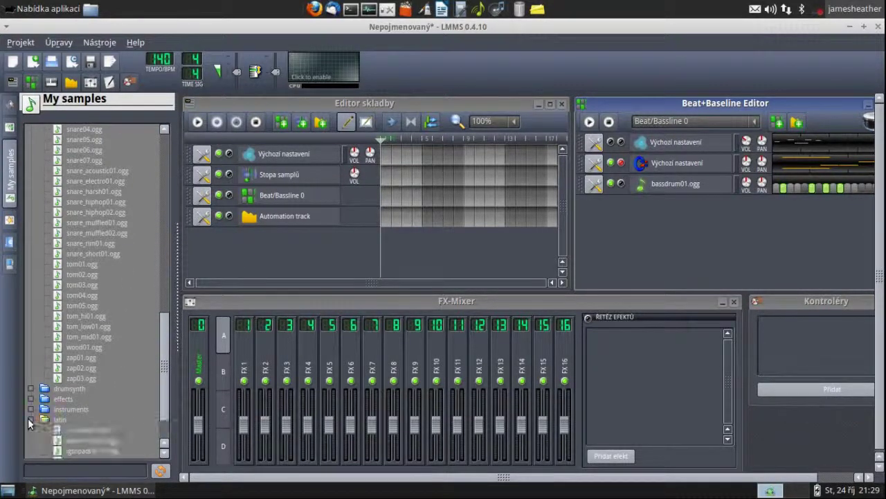
{"action": "left_click_drag", "start_coordinate": [160, 339], "coordinate": [158, 381]}
{"action": "left_click", "coordinate": [109, 389]}
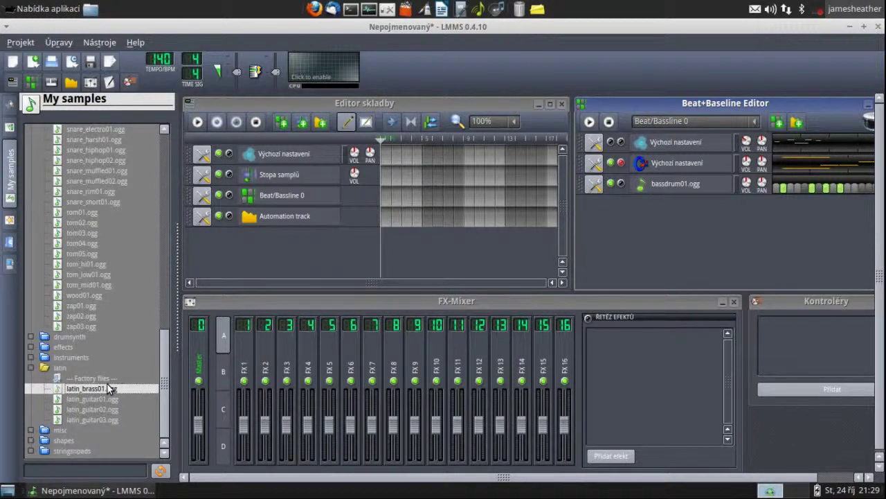
{"action": "double_click", "coordinate": [108, 389]}
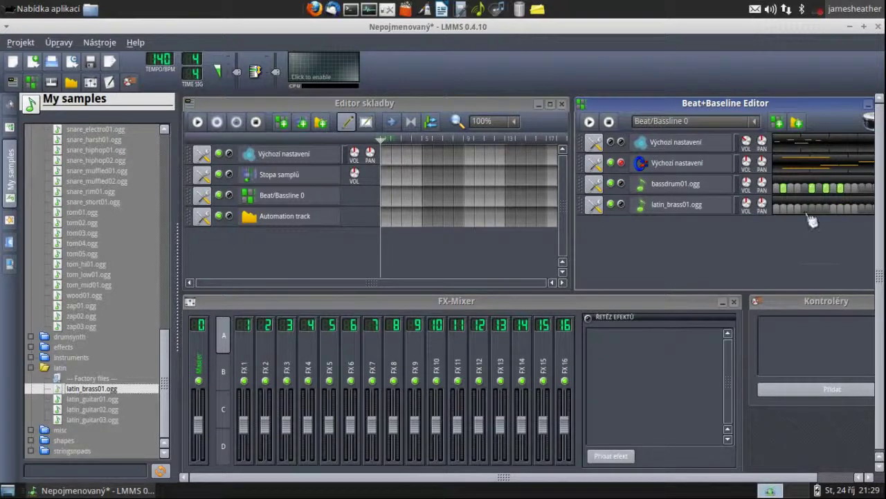
Step: Enable the first step of latin_brass01.ogg and play the pattern with bassdrum01.ogg soloed and latin_brass01.ogg unmuted
{"action": "left_click", "coordinate": [777, 208]}
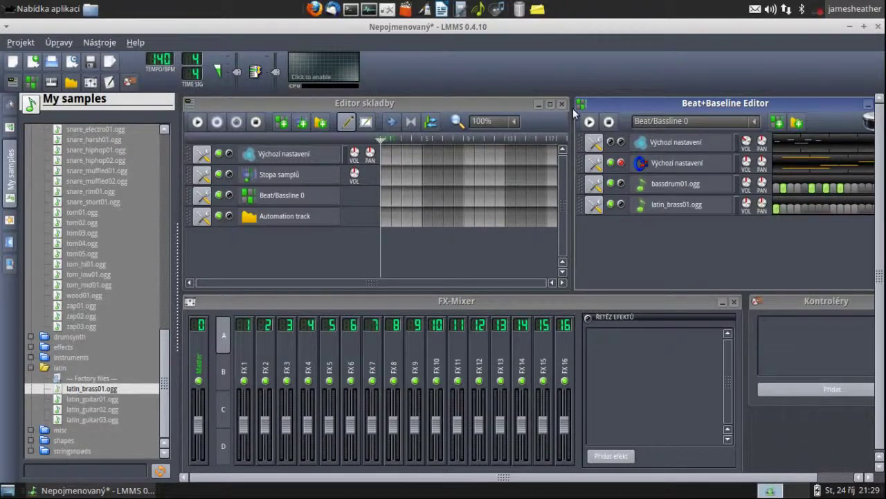
{"action": "left_click", "coordinate": [589, 122]}
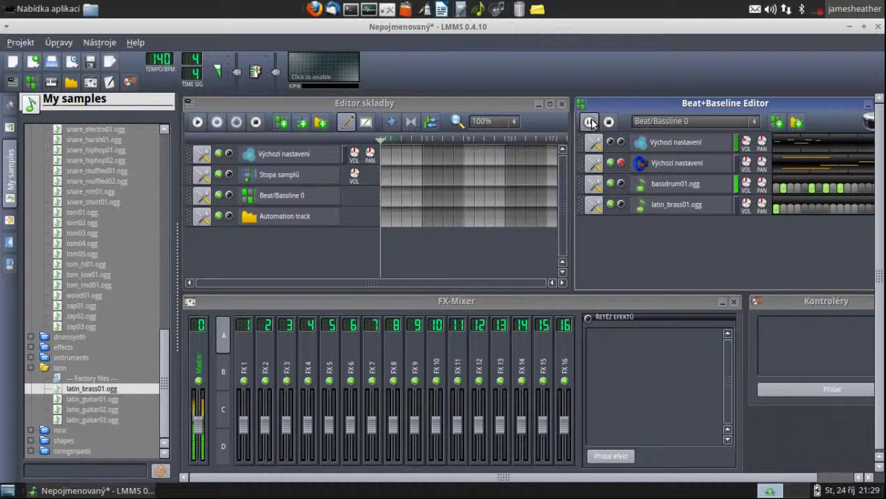
{"action": "left_click", "coordinate": [621, 184]}
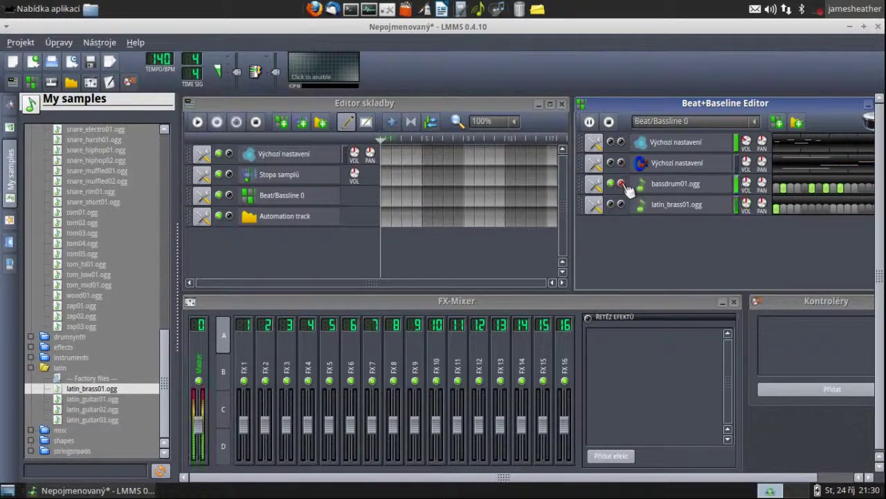
{"action": "left_click", "coordinate": [612, 205]}
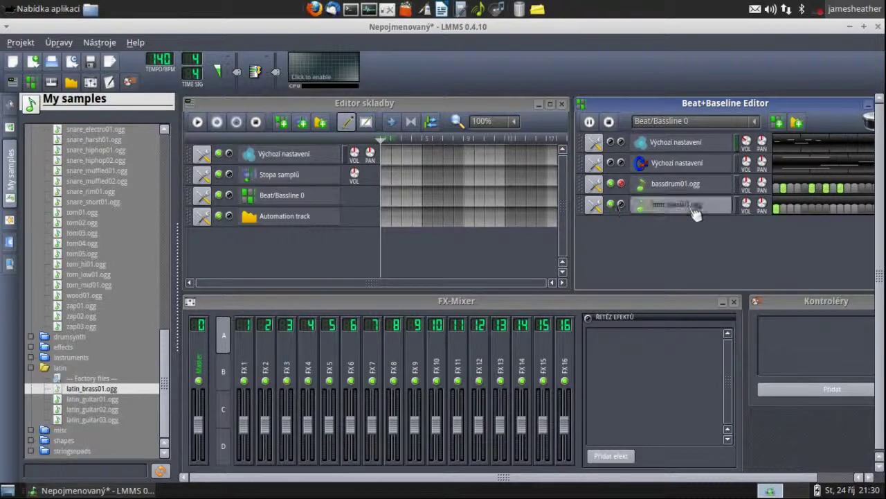
Step: Remove the Triple Oscillator and SID tracks from the Beat+Baseline Editor and stop playback
{"action": "double_click", "coordinate": [665, 145]}
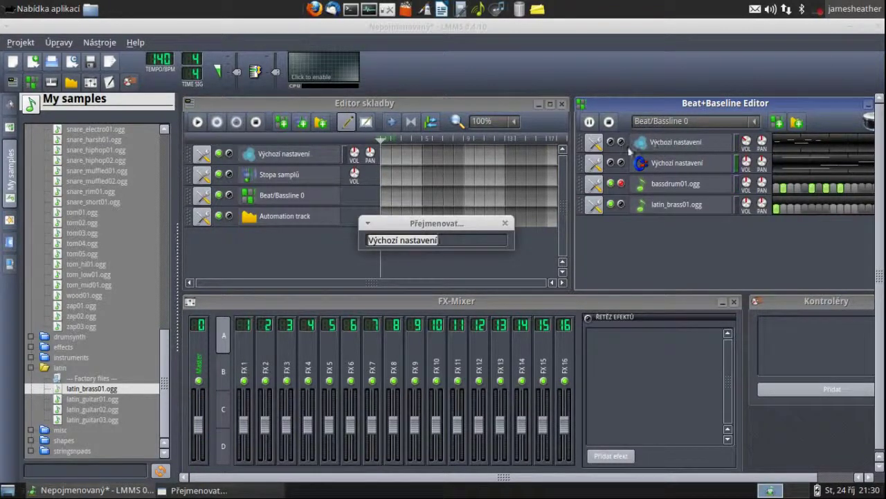
{"action": "left_click", "coordinate": [506, 225]}
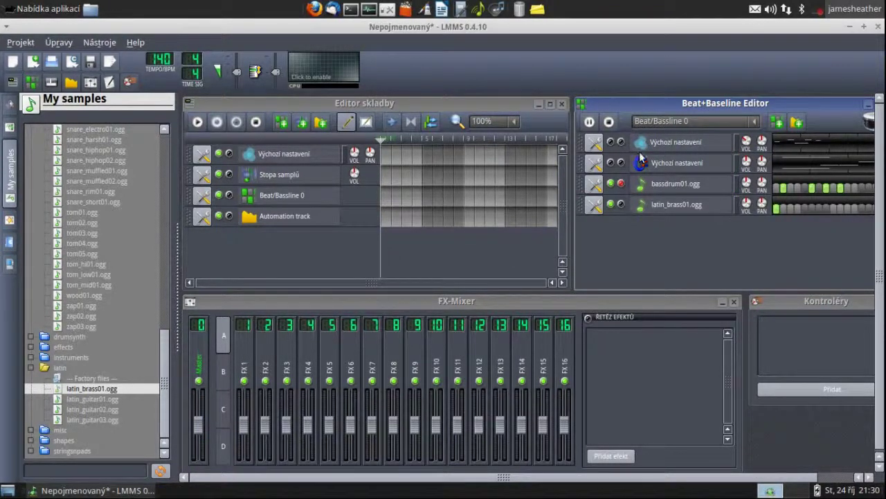
{"action": "left_click", "coordinate": [595, 142]}
{"action": "left_click", "coordinate": [600, 179]}
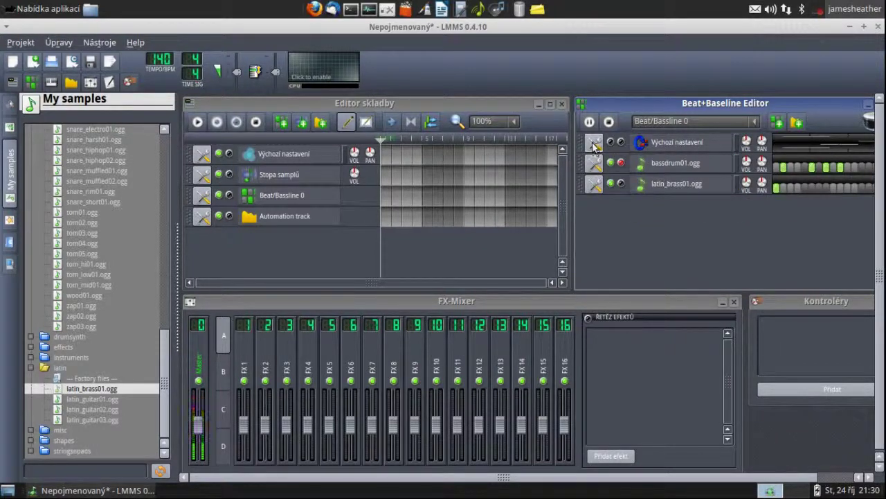
{"action": "left_click", "coordinate": [594, 142]}
{"action": "left_click", "coordinate": [600, 178]}
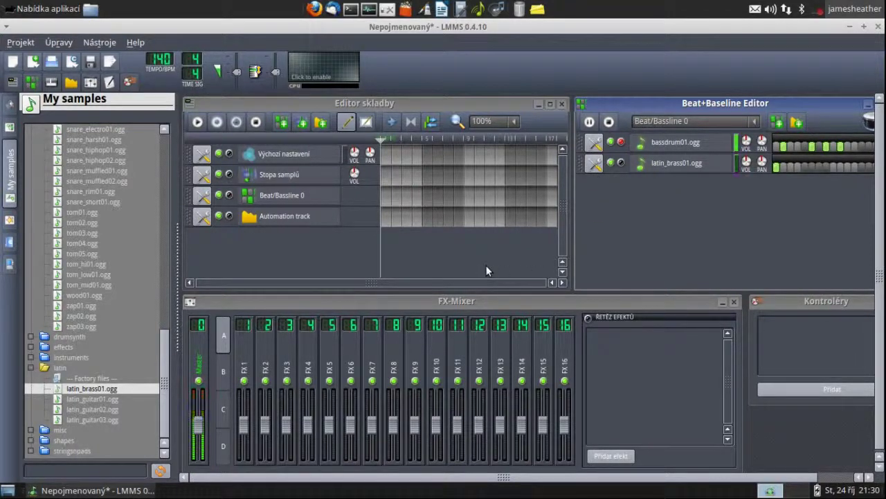
{"action": "left_click", "coordinate": [609, 122]}
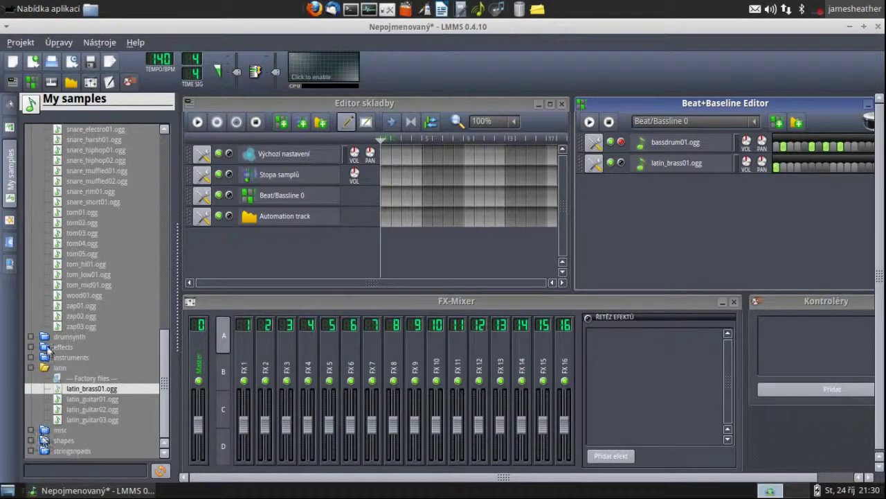
Step: Preview cello01.ogg, church_organ01.ogg, church_organ02.ogg and bassslap01.ogg from the instruments samples folder
{"action": "left_click", "coordinate": [30, 356]}
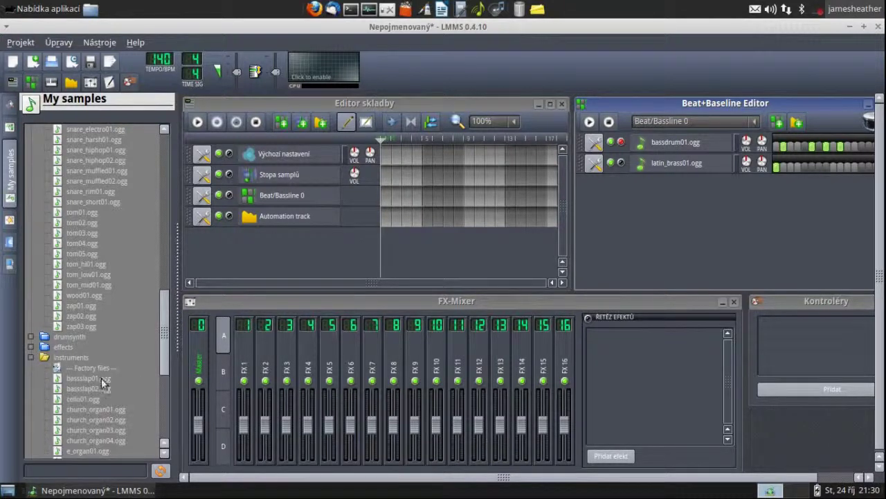
{"action": "left_click", "coordinate": [87, 400]}
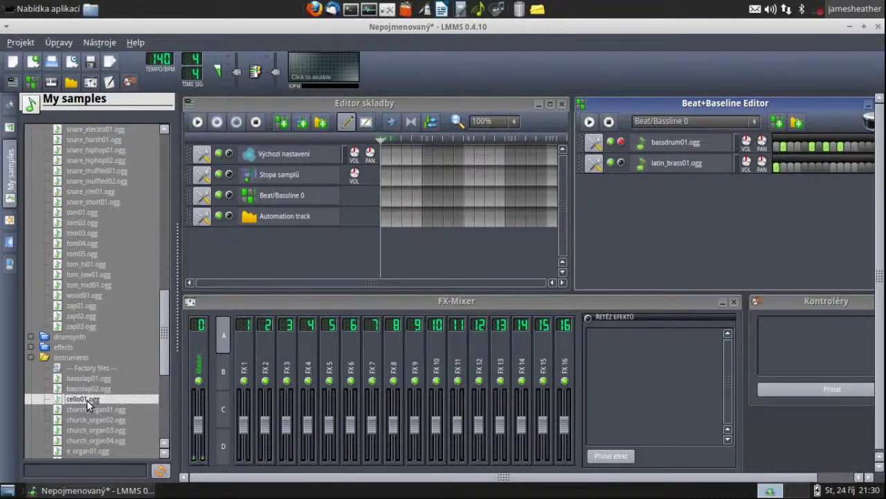
{"action": "left_click", "coordinate": [100, 411]}
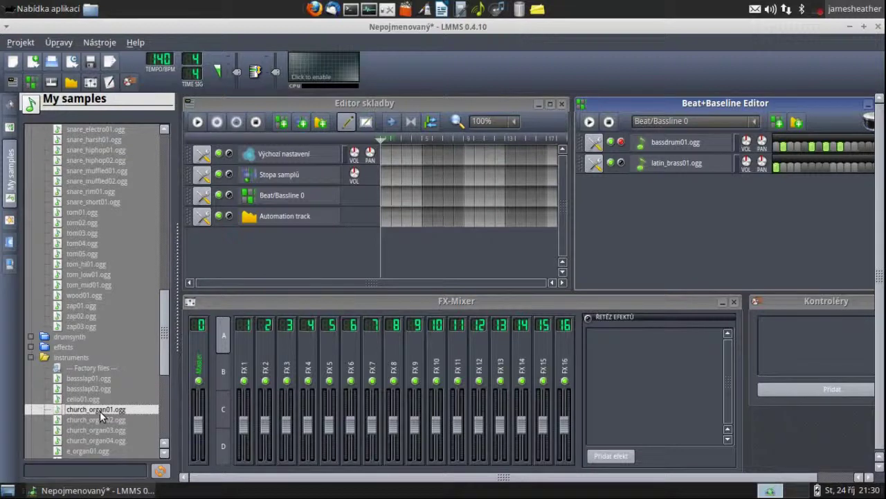
{"action": "left_click", "coordinate": [100, 423]}
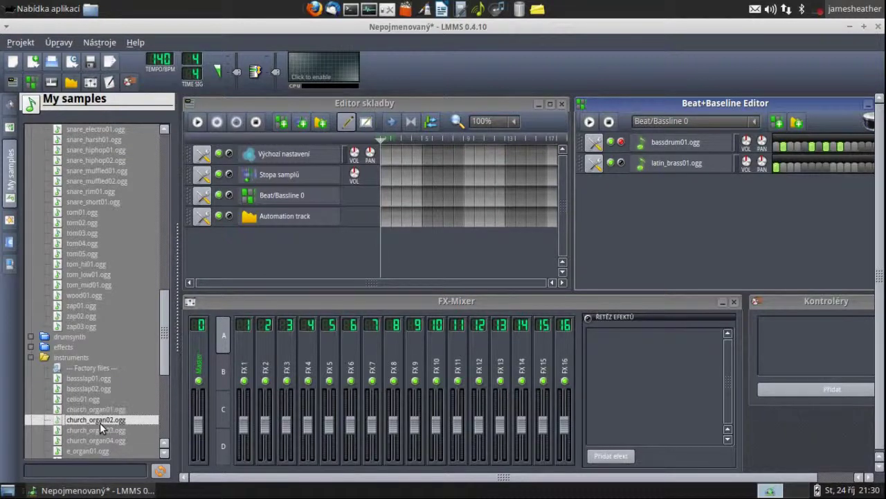
{"action": "left_click", "coordinate": [98, 377]}
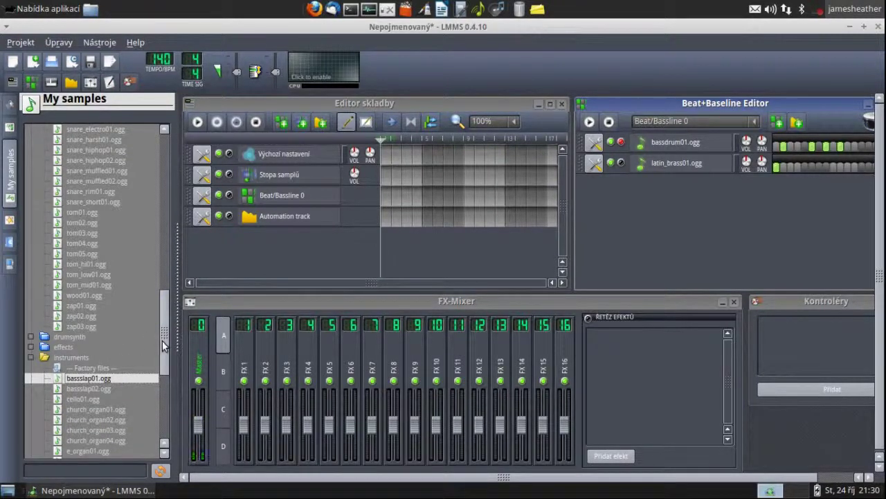
Step: Preview the piano, harpsichord, flute and violin samples further down the instruments folder
{"action": "scroll", "coordinate": [164, 346], "scroll_direction": "down", "scroll_amount": 5}
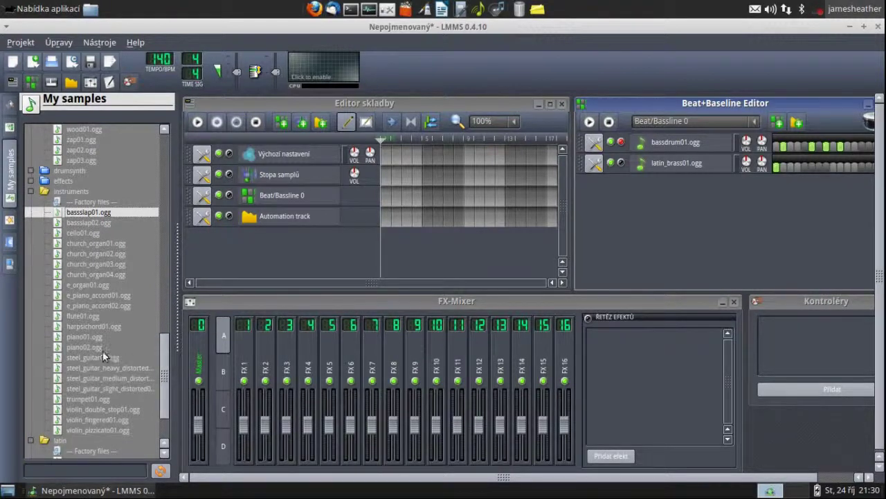
{"action": "left_click", "coordinate": [93, 343]}
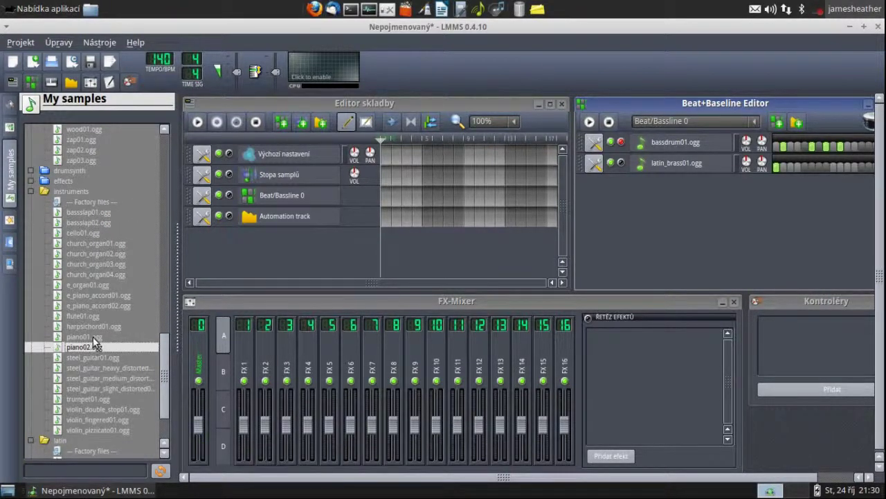
{"action": "left_click", "coordinate": [93, 338]}
{"action": "left_click", "coordinate": [93, 324]}
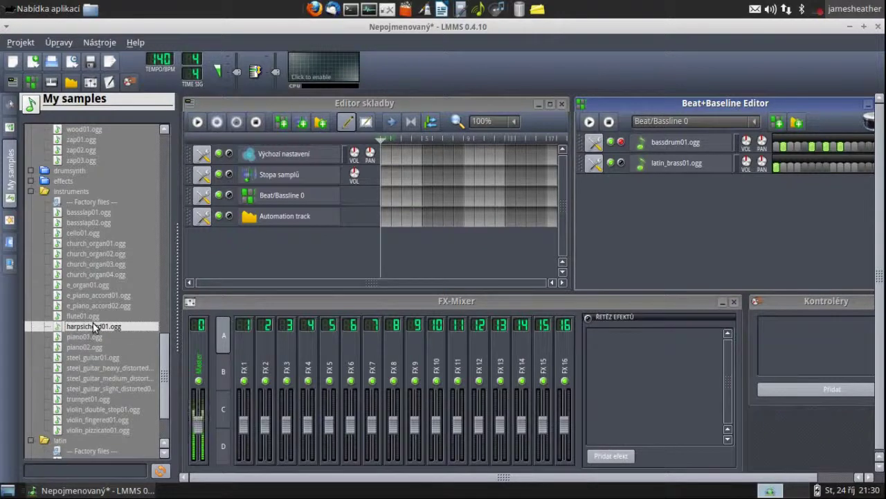
{"action": "left_click", "coordinate": [87, 316]}
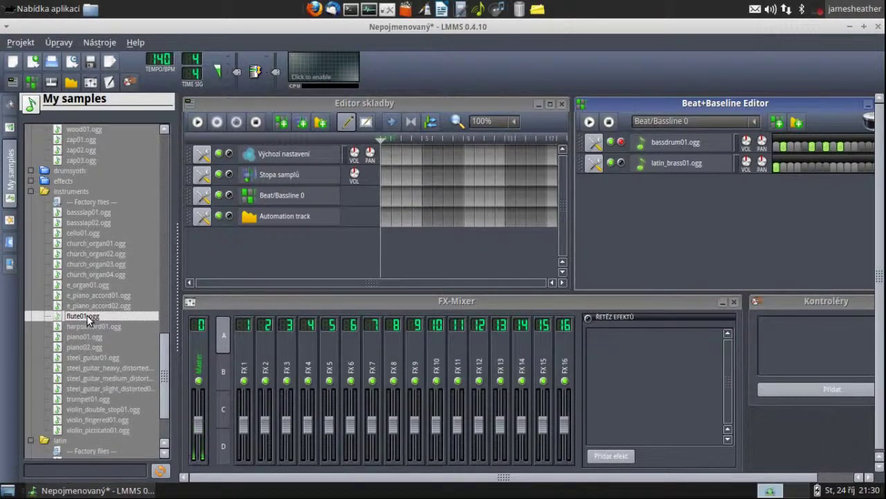
{"action": "left_click", "coordinate": [71, 408]}
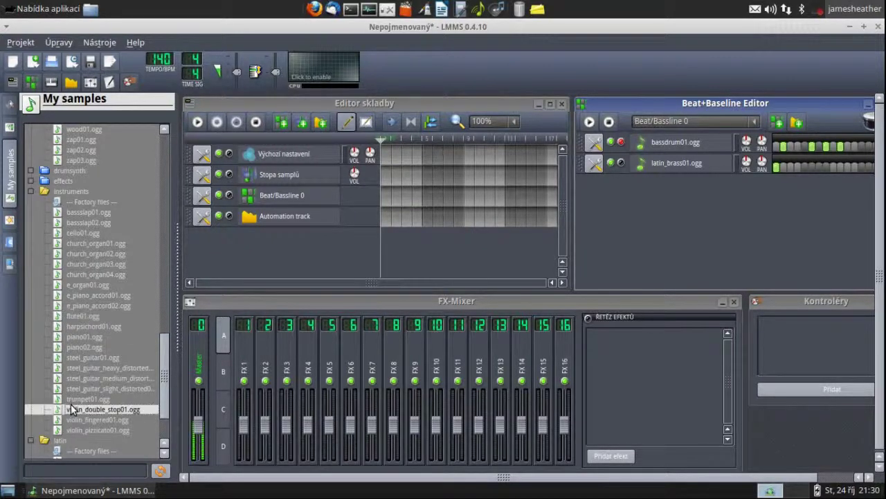
{"action": "left_click", "coordinate": [72, 419]}
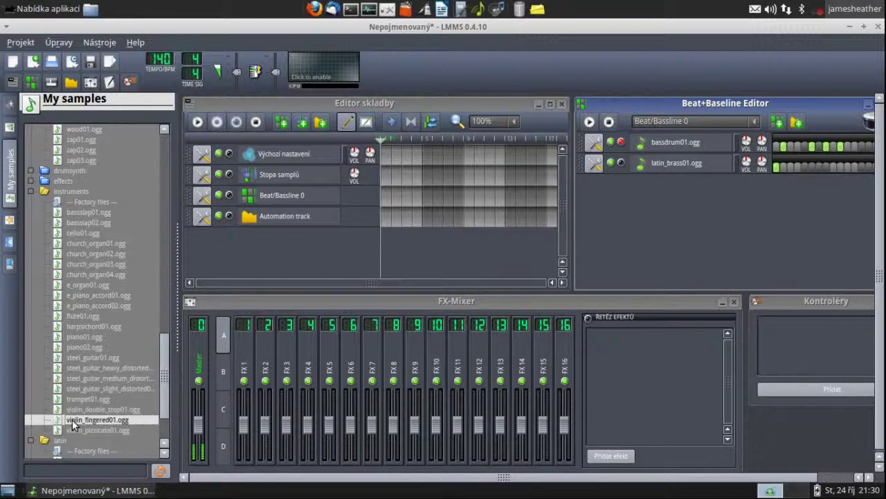
{"action": "left_click", "coordinate": [75, 429]}
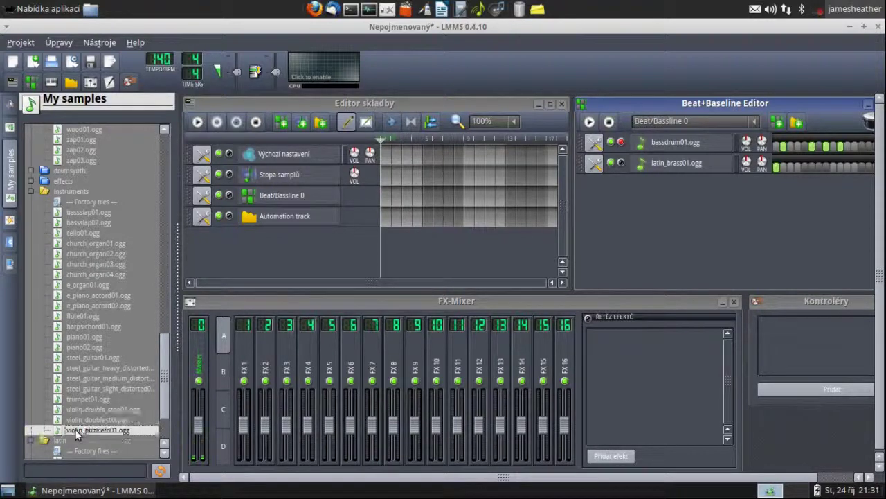
Step: Preview the distorted steel guitar, harpsichord, e_piano_accord, church_organ02 and bassslap samples in the instruments folder
{"action": "left_click", "coordinate": [87, 390]}
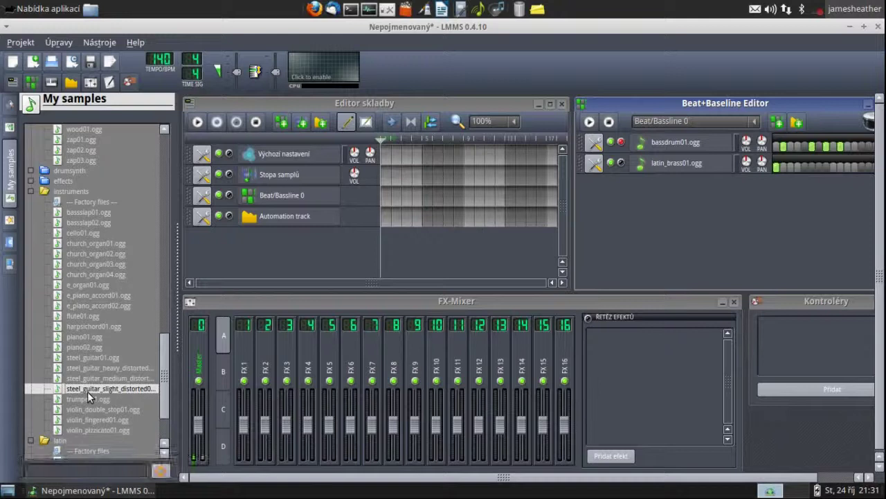
{"action": "left_click", "coordinate": [108, 326]}
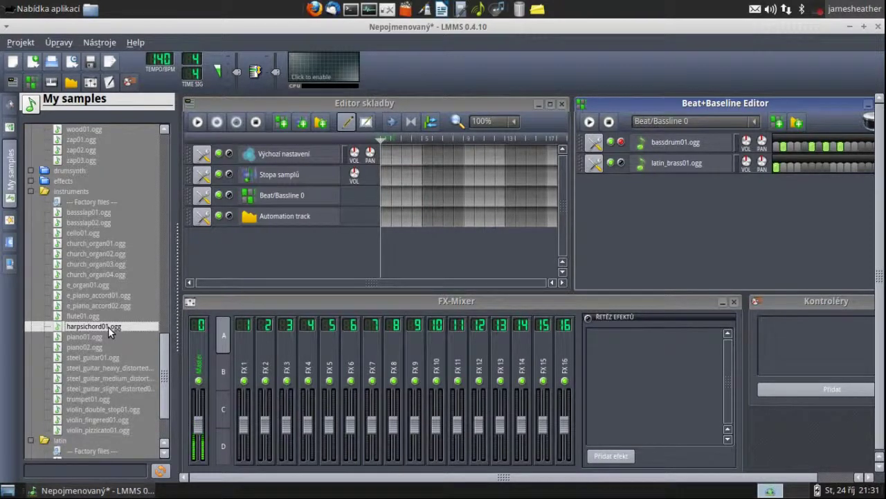
{"action": "left_click", "coordinate": [103, 296]}
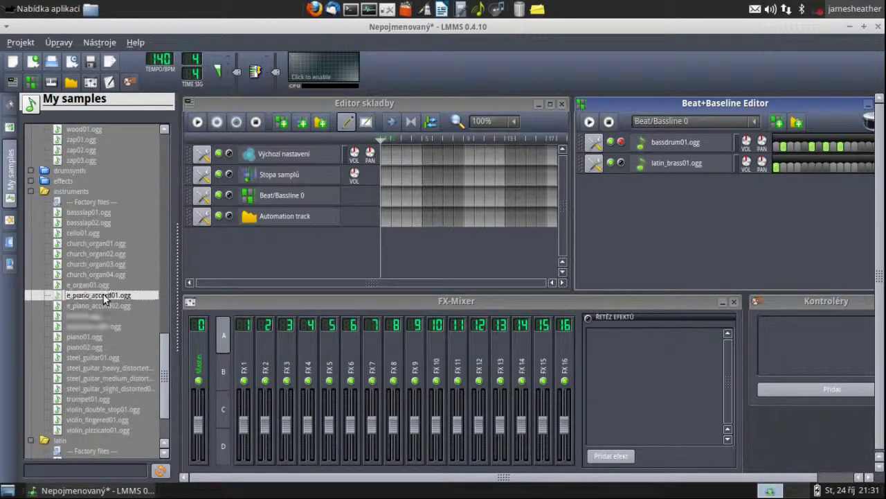
{"action": "left_click", "coordinate": [105, 307]}
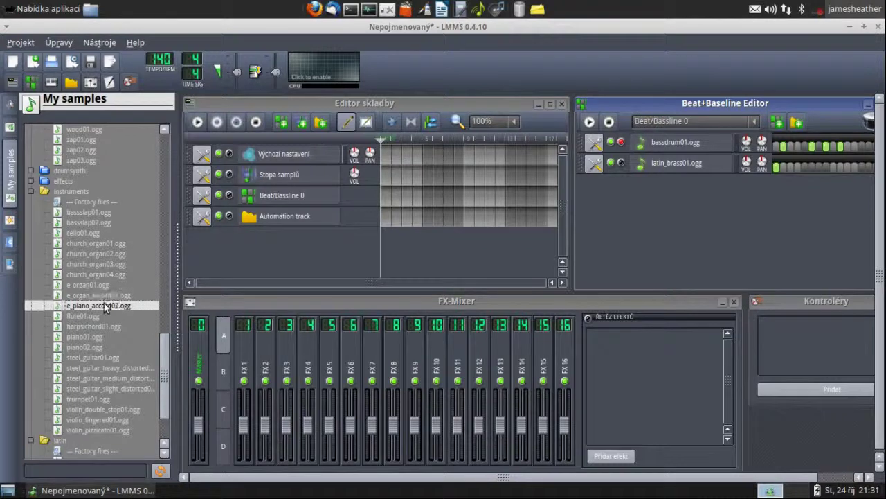
{"action": "left_click", "coordinate": [103, 249]}
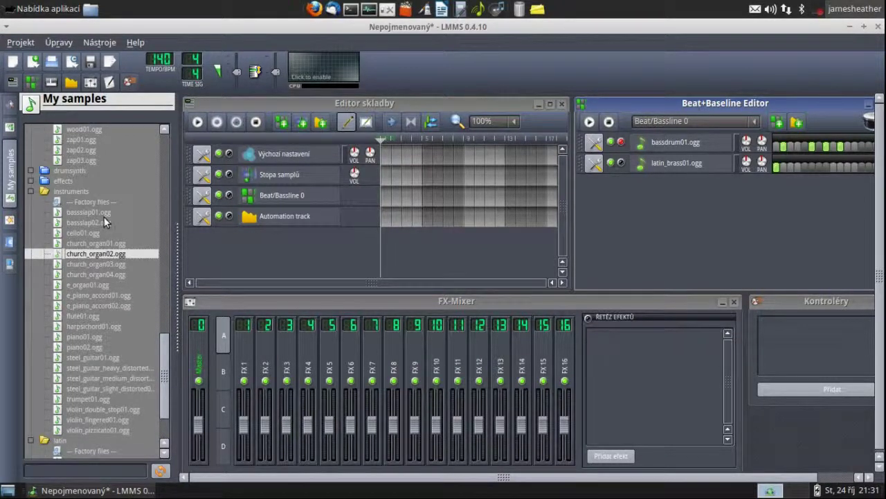
{"action": "left_click", "coordinate": [104, 222]}
{"action": "left_click", "coordinate": [103, 212]}
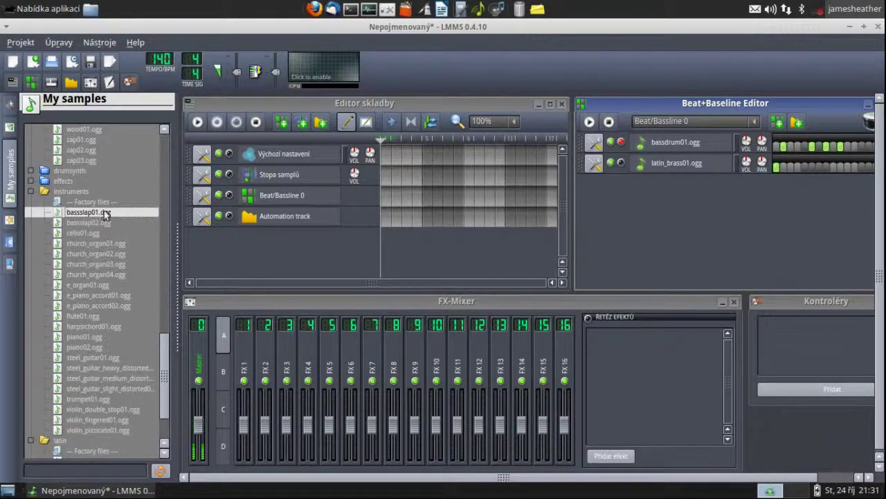
{"action": "left_click_drag", "start_coordinate": [158, 363], "coordinate": [163, 138]}
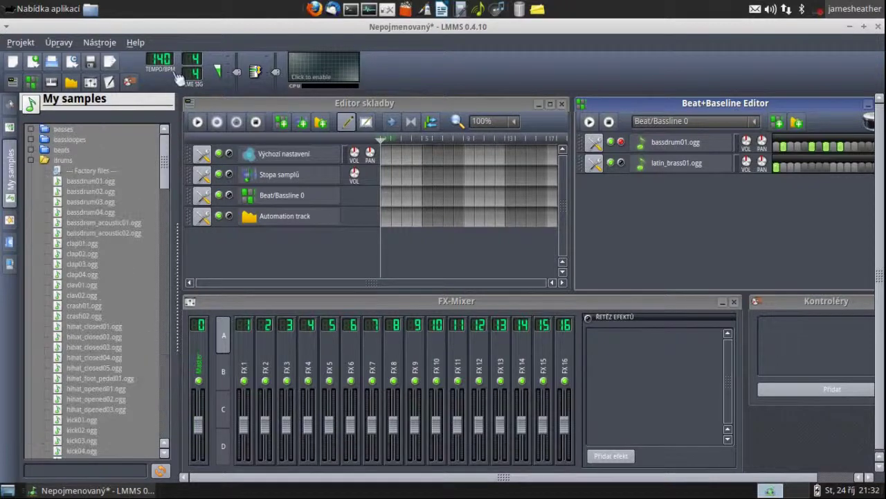
Step: Play the Beat/Bassline 0 pattern and set the song tempo to 151 BPM
{"action": "left_click", "coordinate": [589, 121]}
{"action": "left_click_drag", "start_coordinate": [156, 52], "coordinate": [156, 83]}
{"action": "left_click_drag", "start_coordinate": [157, 83], "coordinate": [156, 53]}
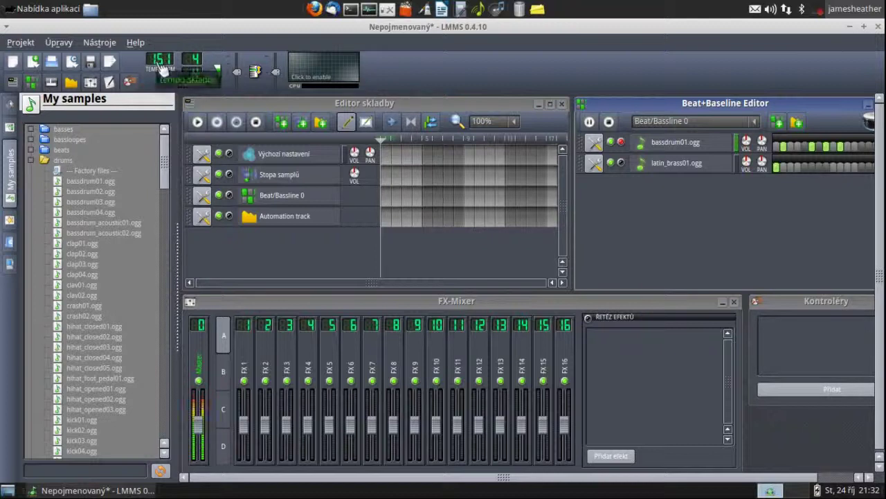
Step: Try the master pitch at both high and low values while the pattern plays, finishing at -12 semitones
{"action": "left_click_drag", "start_coordinate": [279, 84], "coordinate": [279, 85]}
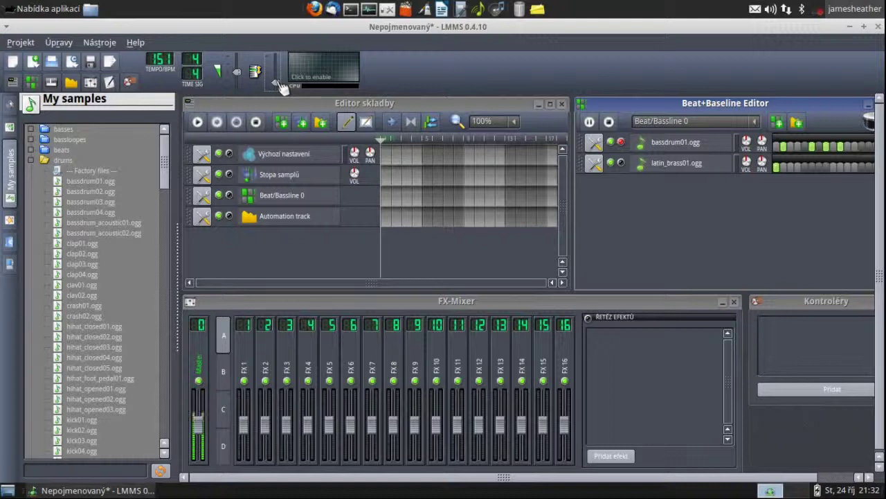
{"action": "left_click_drag", "start_coordinate": [281, 85], "coordinate": [276, 57]}
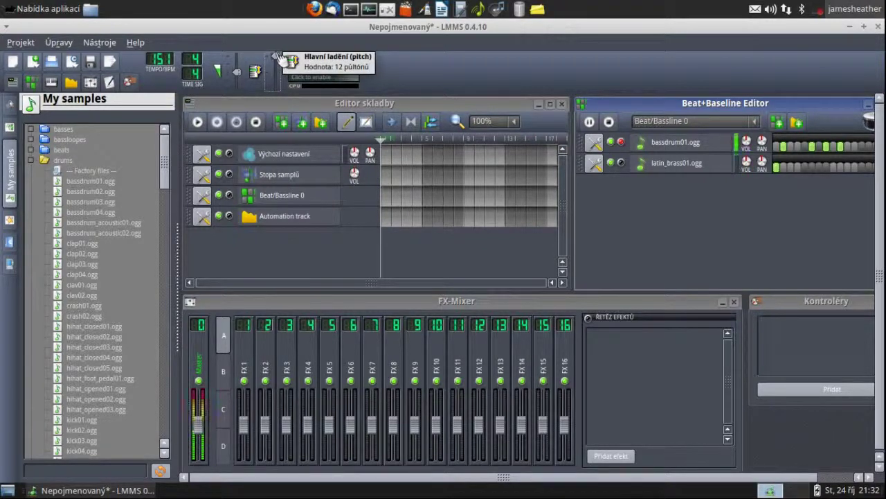
{"action": "left_click_drag", "start_coordinate": [276, 57], "coordinate": [278, 86]}
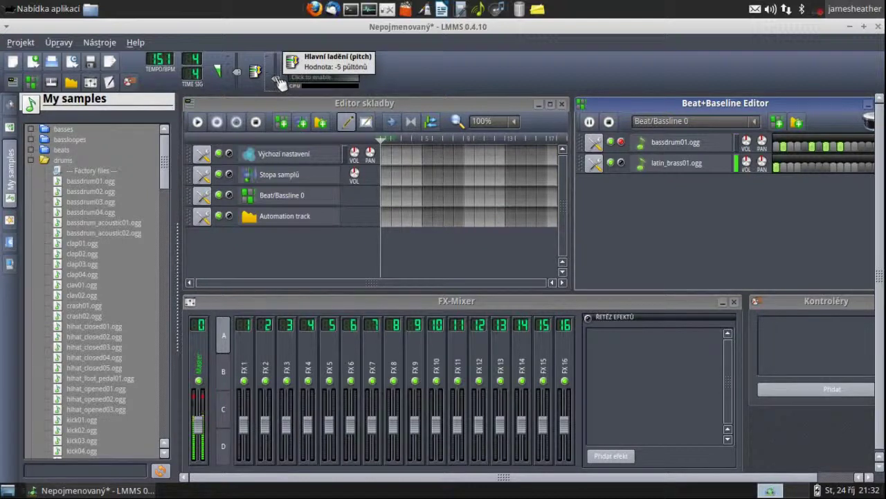
{"action": "mouse_move", "coordinate": [277, 85]}
{"action": "left_mouse_down"}
{"action": "mouse_move", "coordinate": [281, 78]}
{"action": "mouse_move", "coordinate": [280, 92]}
{"action": "left_mouse_up"}
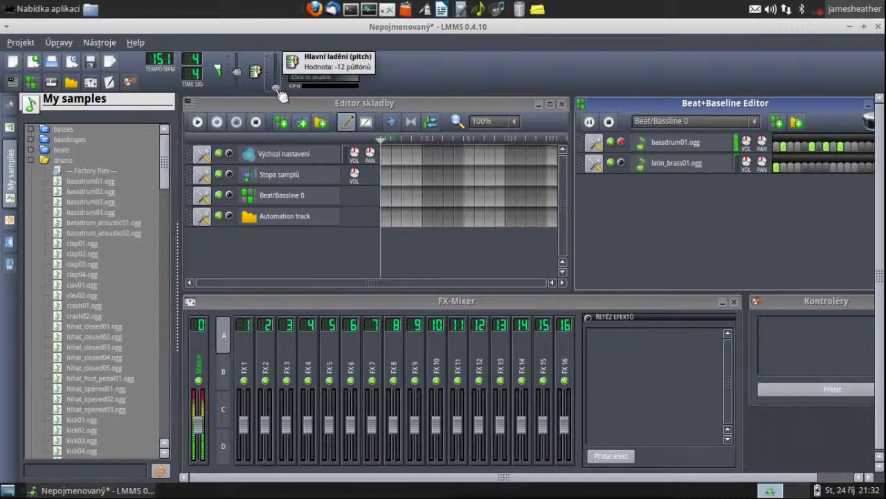
{"action": "mouse_move", "coordinate": [280, 91]}
{"action": "left_mouse_down"}
{"action": "mouse_move", "coordinate": [279, 80]}
{"action": "mouse_move", "coordinate": [270, 93]}
{"action": "left_mouse_up"}
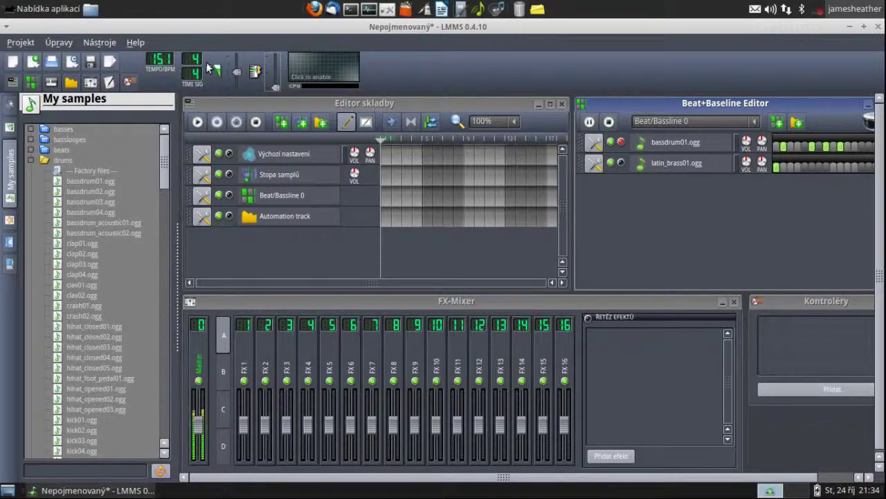
Step: Lower the master volume to minimum, bring it back to about the middle, and pause the pattern
{"action": "left_click_drag", "start_coordinate": [240, 73], "coordinate": [240, 94]}
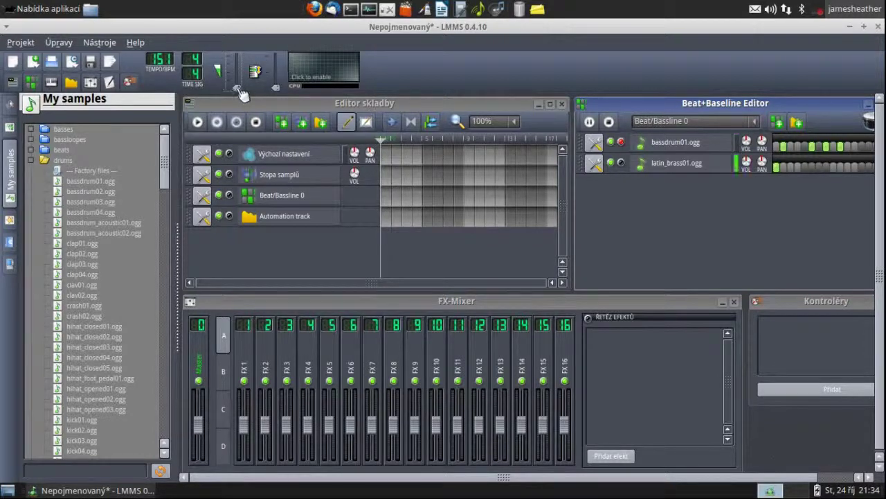
{"action": "left_click_drag", "start_coordinate": [239, 90], "coordinate": [239, 74]}
{"action": "left_click", "coordinate": [590, 122]}
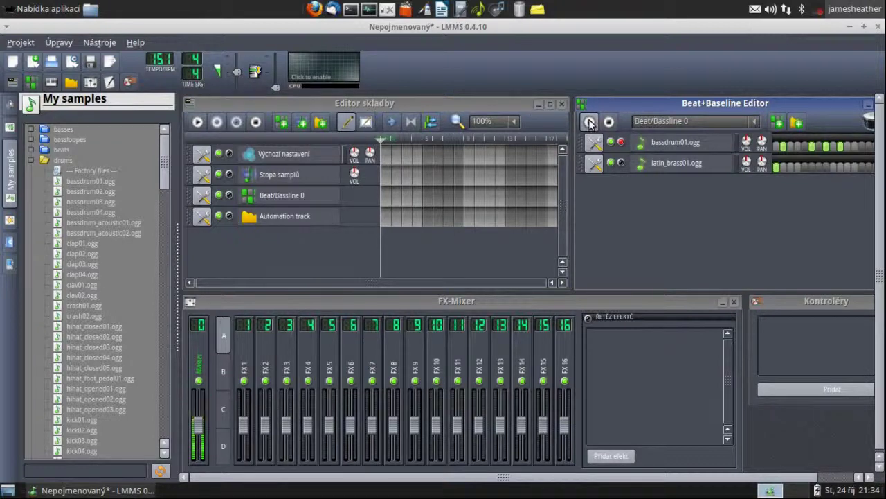
Step: Try to export the project while the song editor is still empty
{"action": "left_click", "coordinate": [20, 43]}
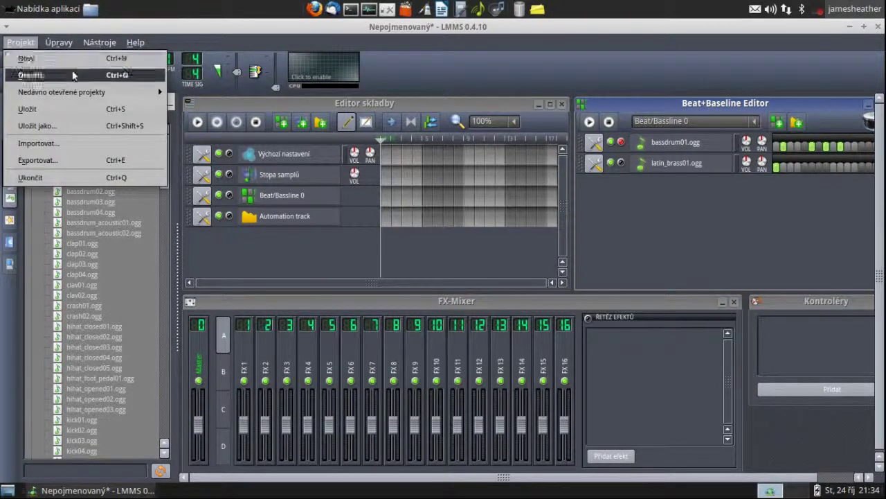
{"action": "mouse_move", "coordinate": [97, 92]}
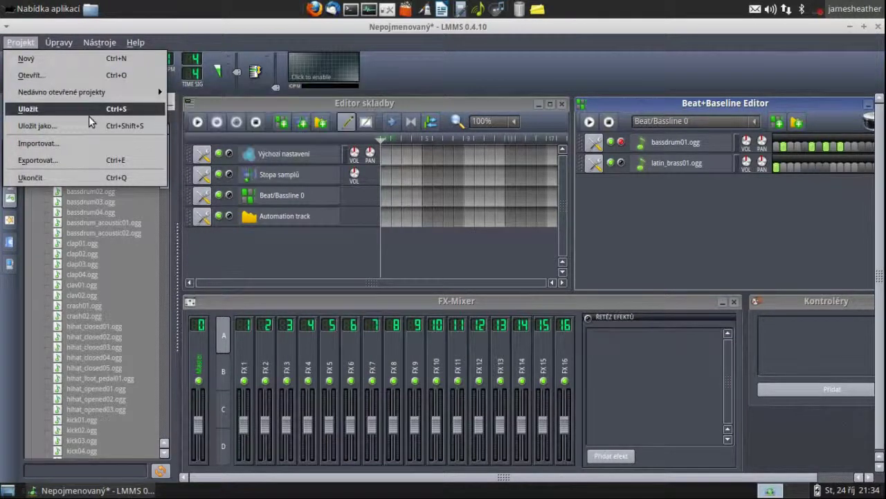
{"action": "left_click", "coordinate": [88, 160]}
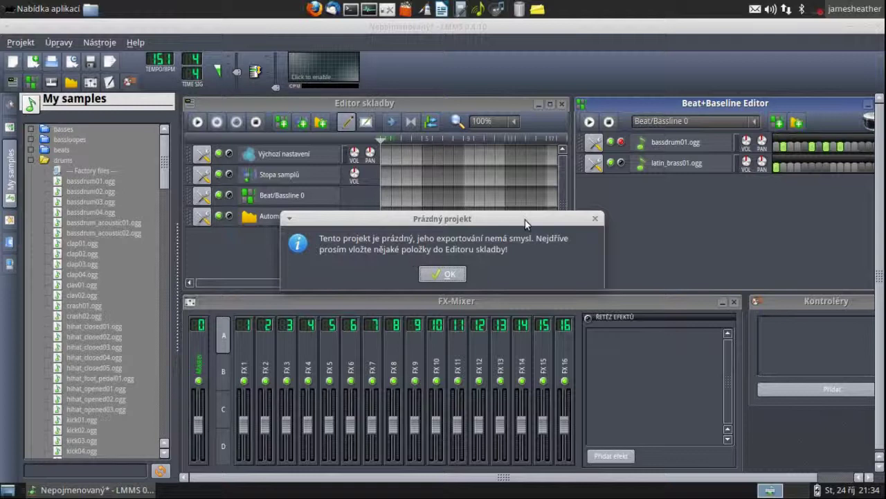
{"action": "left_click", "coordinate": [444, 273]}
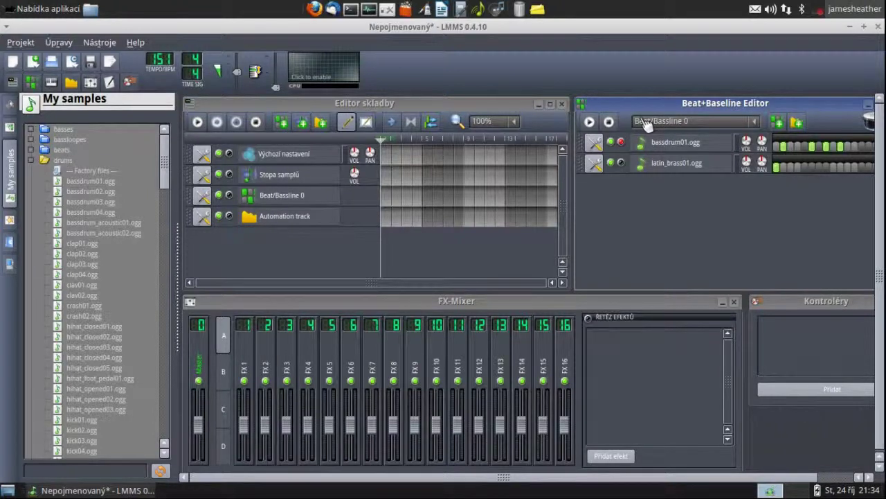
Step: Fill the first six bars of the Beat/Bassline 0 track in the song editor and play the song
{"action": "left_click", "coordinate": [386, 194]}
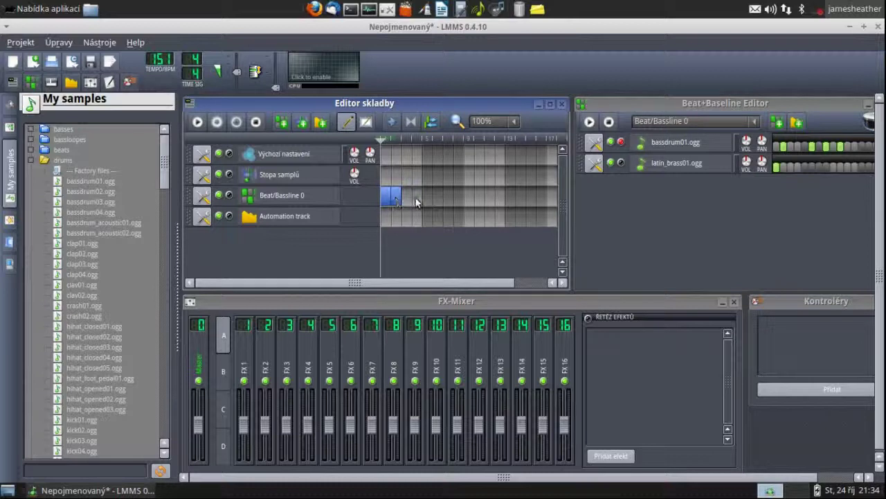
{"action": "left_click", "coordinate": [434, 197]}
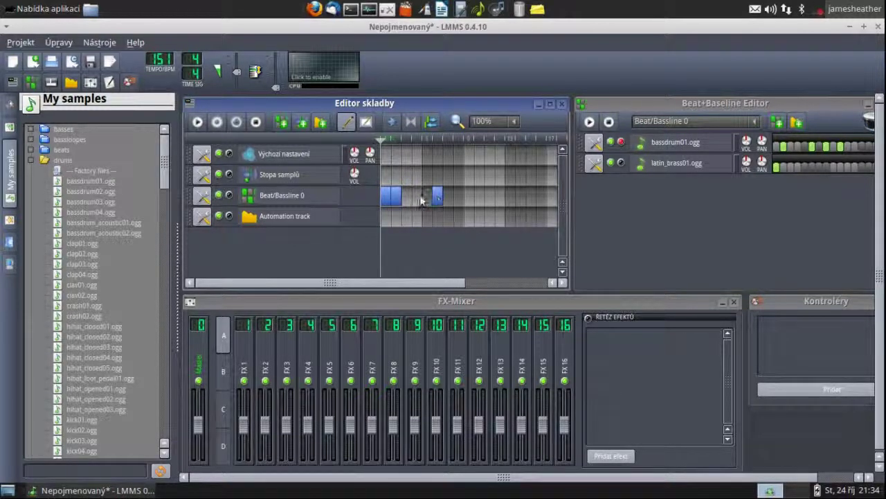
{"action": "left_click", "coordinate": [409, 197]}
{"action": "left_click", "coordinate": [418, 199]}
{"action": "left_click", "coordinate": [427, 200]}
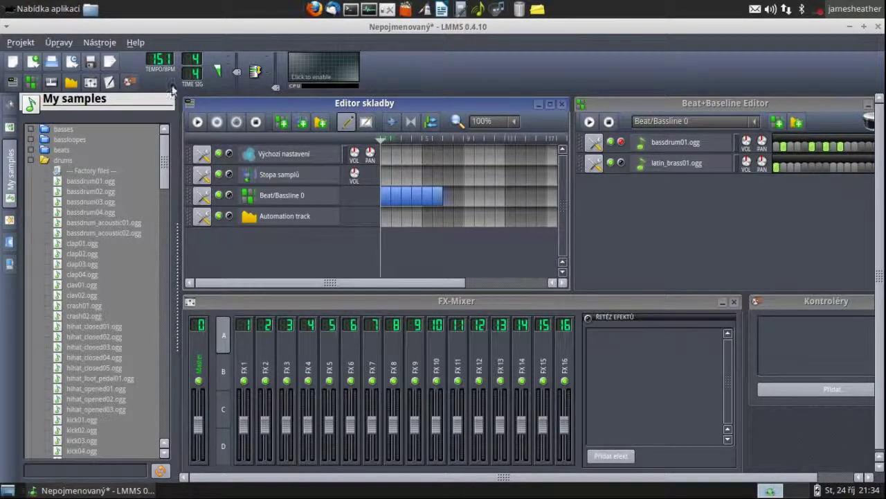
{"action": "left_click", "coordinate": [197, 122]}
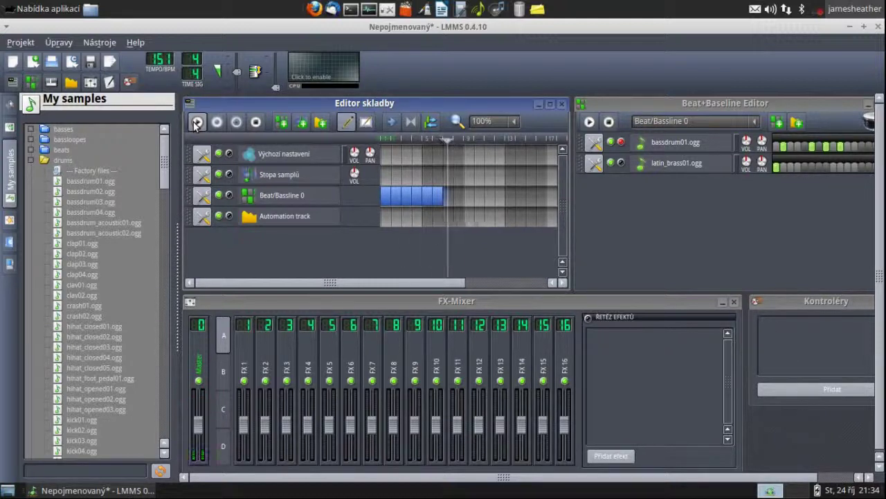
Step: Start a project export and choose the Plocha folder in the home directory as the destination
{"action": "left_click", "coordinate": [20, 42]}
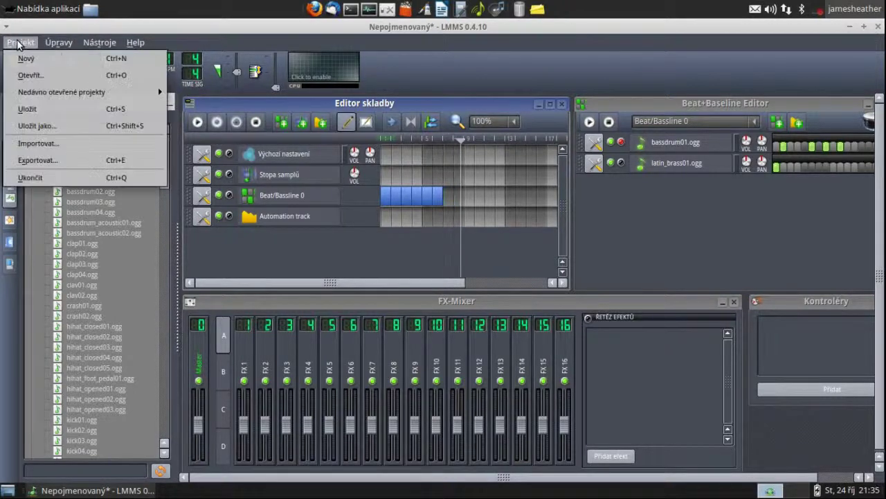
{"action": "left_click", "coordinate": [55, 159]}
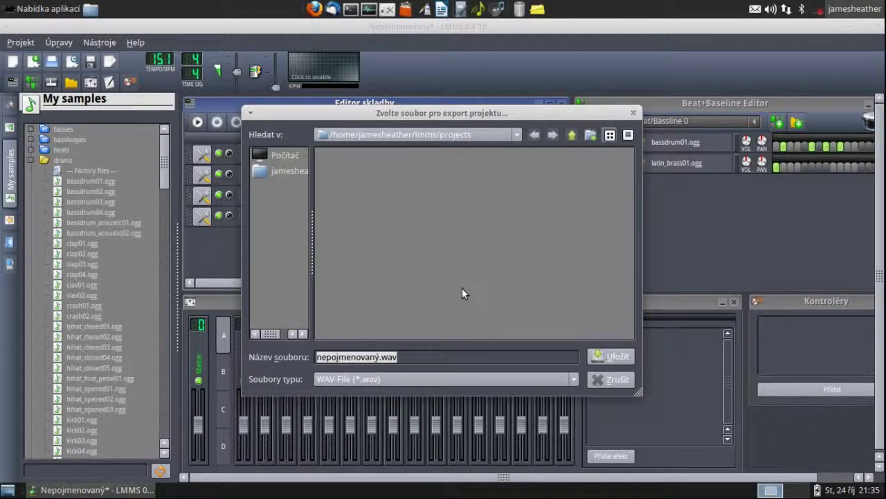
{"action": "key", "text": "Home"}
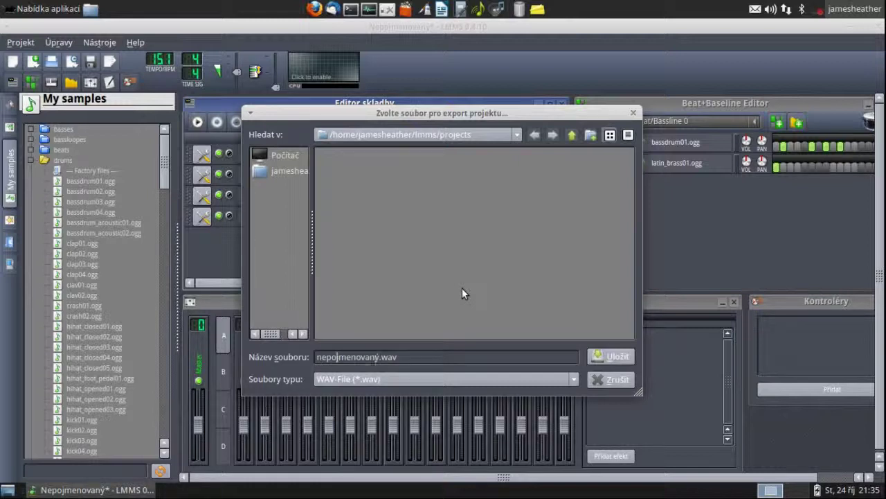
{"action": "key", "text": "Right"}
{"action": "key", "text": "Right"}
{"action": "key", "text": "Right"}
{"action": "key", "text": "Right"}
{"action": "key", "text": "Right"}
{"action": "key", "text": "Right"}
{"action": "key", "text": "Right"}
{"action": "key", "text": "Right"}
{"action": "key", "text": "Right"}
{"action": "key", "text": "Right"}
{"action": "key", "text": "Right"}
{"action": "key", "text": "Right"}
{"action": "left_click", "coordinate": [290, 153]}
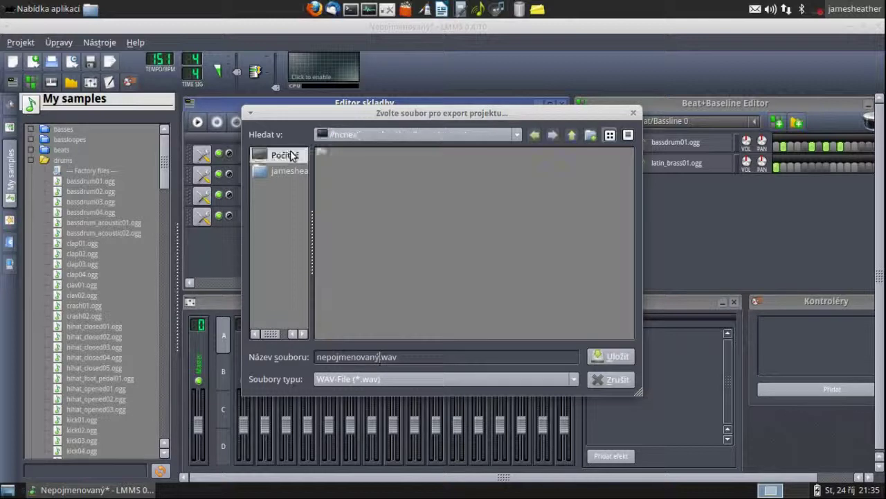
{"action": "left_click", "coordinate": [291, 171]}
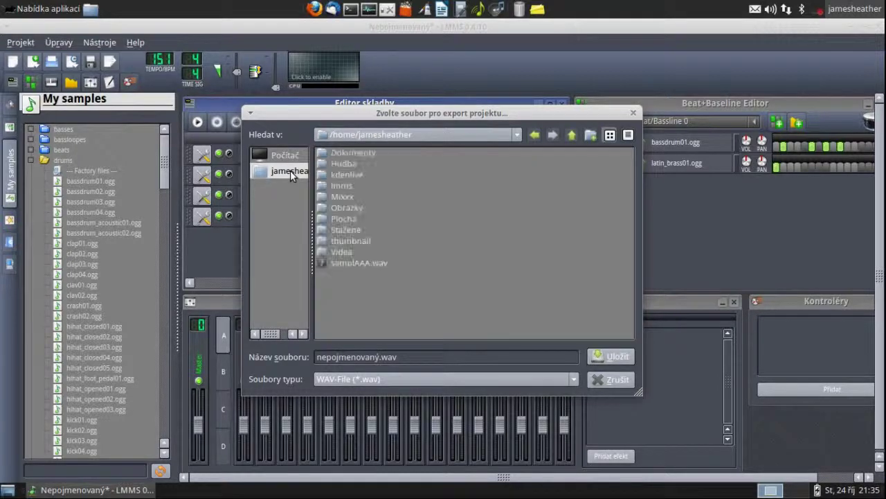
{"action": "double_click", "coordinate": [338, 219]}
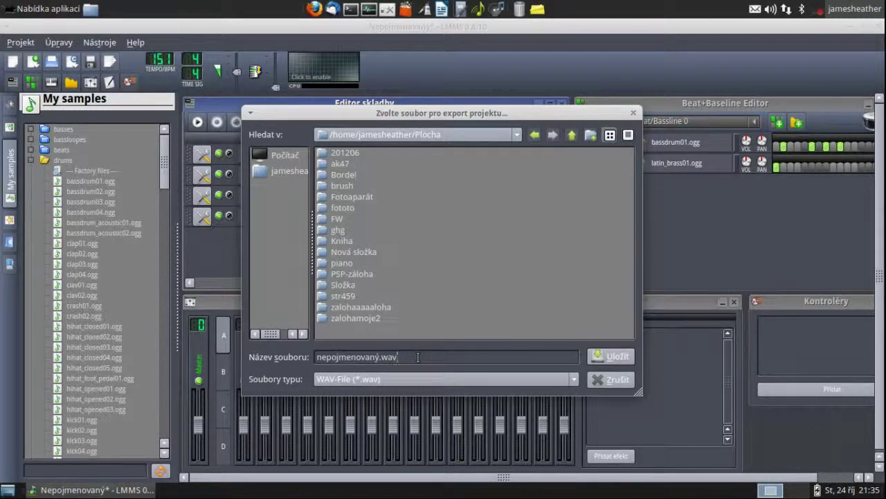
Step: Set the export type to Compressed OGG-File (*.ogg) and accept nepojmenovaný.ogg as the output file
{"action": "left_click", "coordinate": [455, 380]}
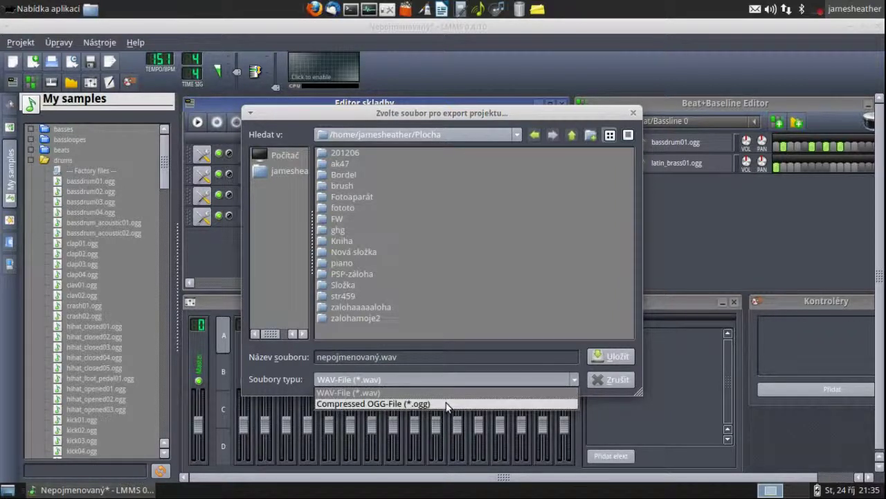
{"action": "left_click", "coordinate": [448, 404]}
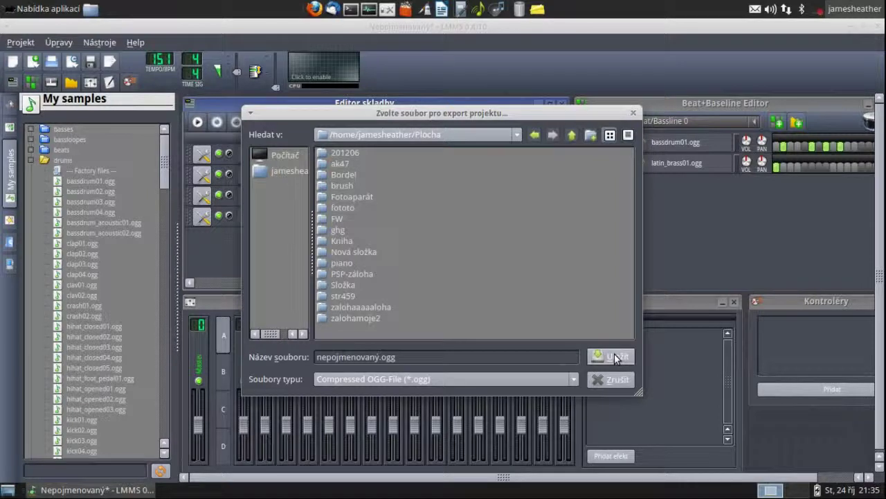
{"action": "left_click", "coordinate": [612, 357]}
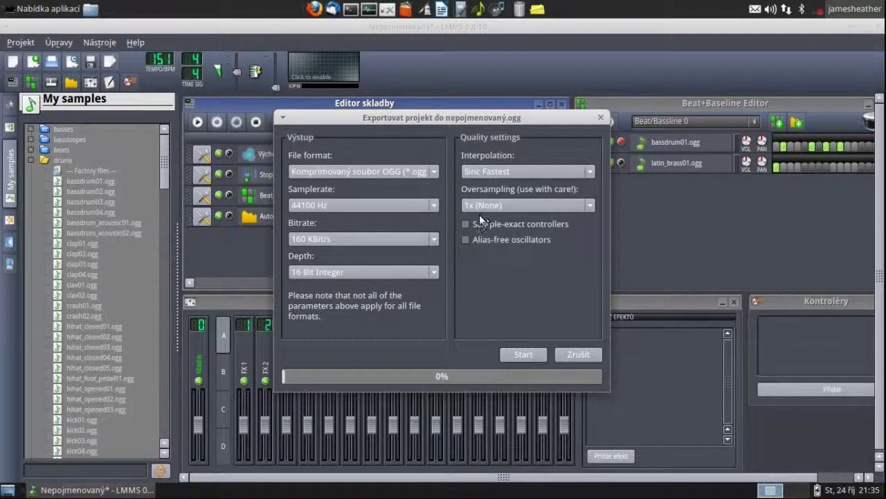
Step: Set the export bitrate to 320 KBit/s, keep the depth at 16 Bit Integer, and start rendering the OGG file
{"action": "left_click", "coordinate": [412, 241]}
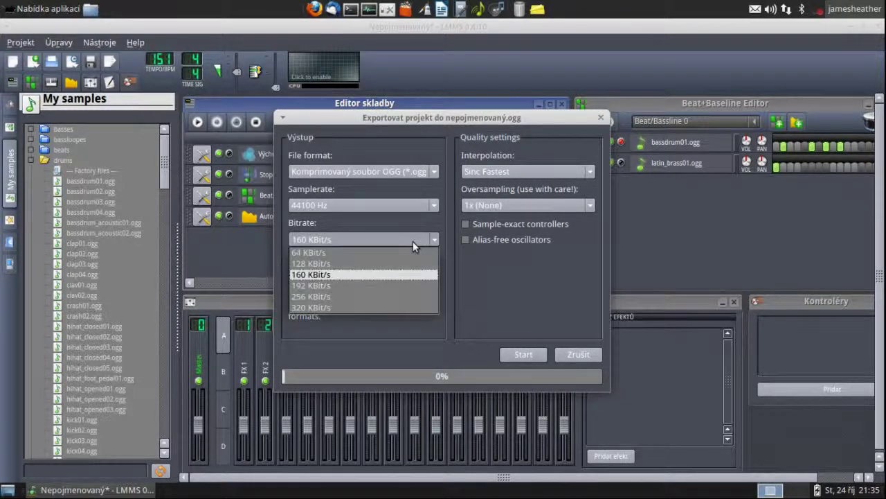
{"action": "left_click", "coordinate": [398, 309]}
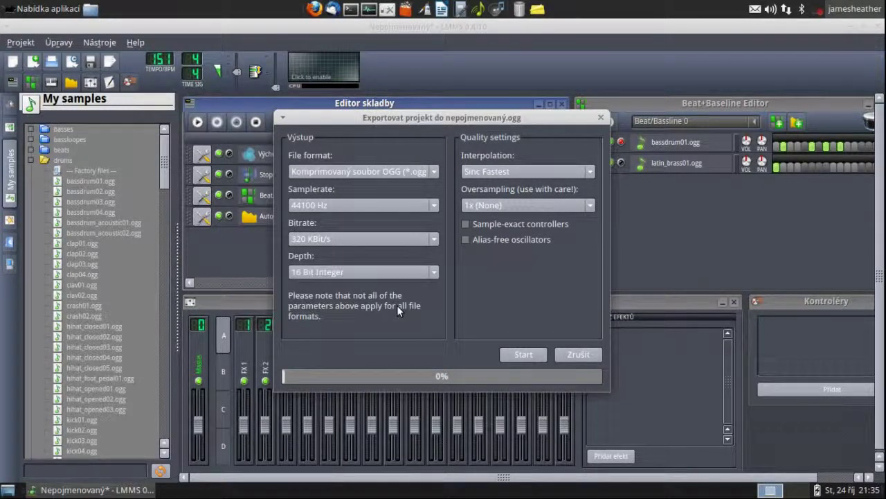
{"action": "left_click", "coordinate": [395, 277]}
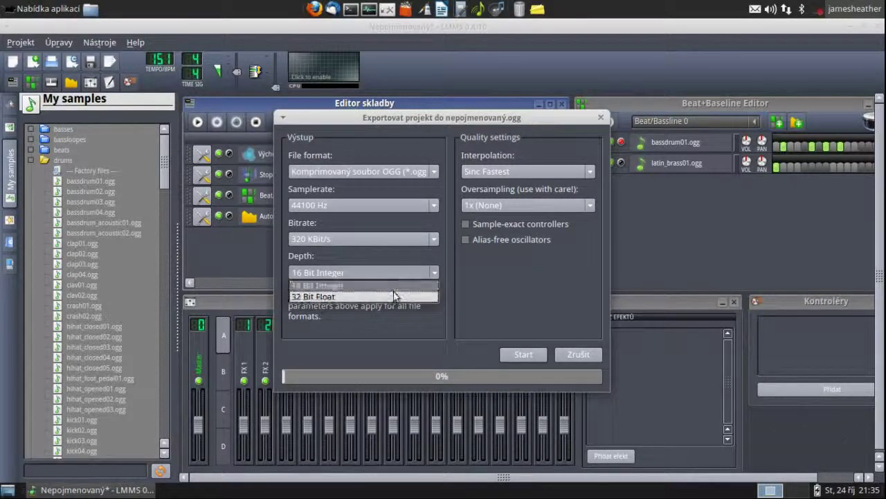
{"action": "left_click", "coordinate": [392, 286]}
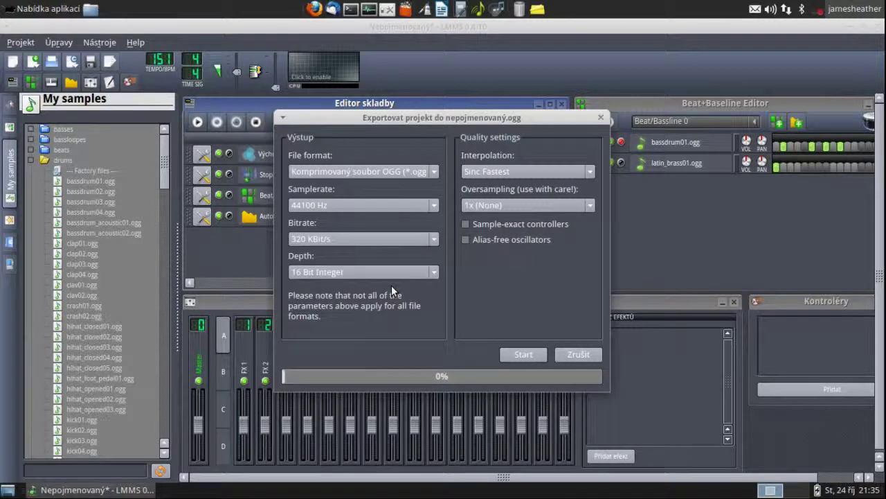
{"action": "left_click", "coordinate": [514, 352]}
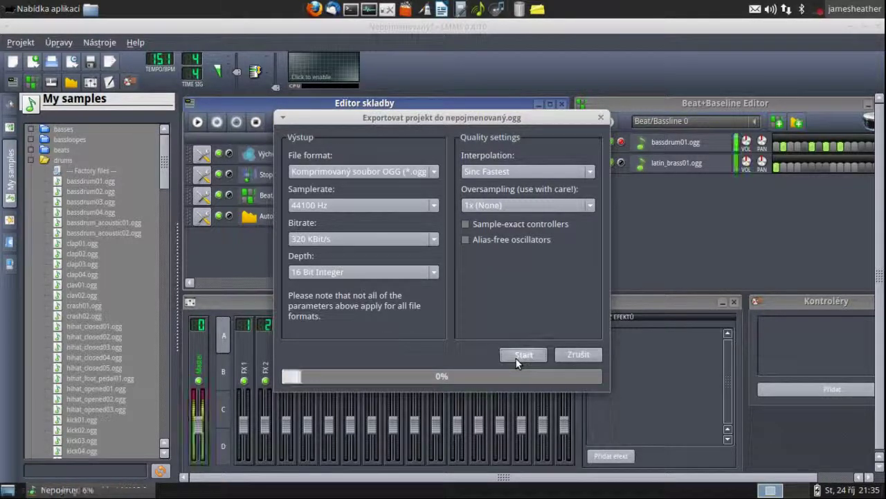
Step: Close LMMS without saving the project
{"action": "left_click", "coordinate": [878, 28]}
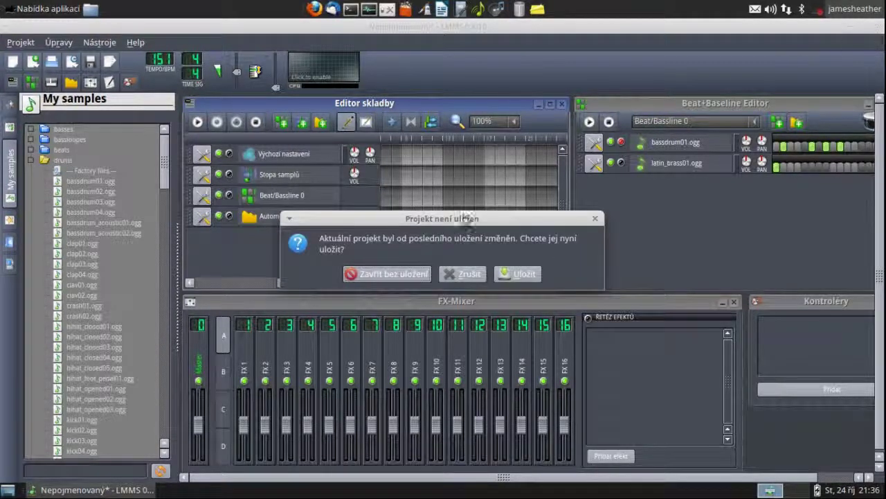
{"action": "left_click", "coordinate": [373, 274]}
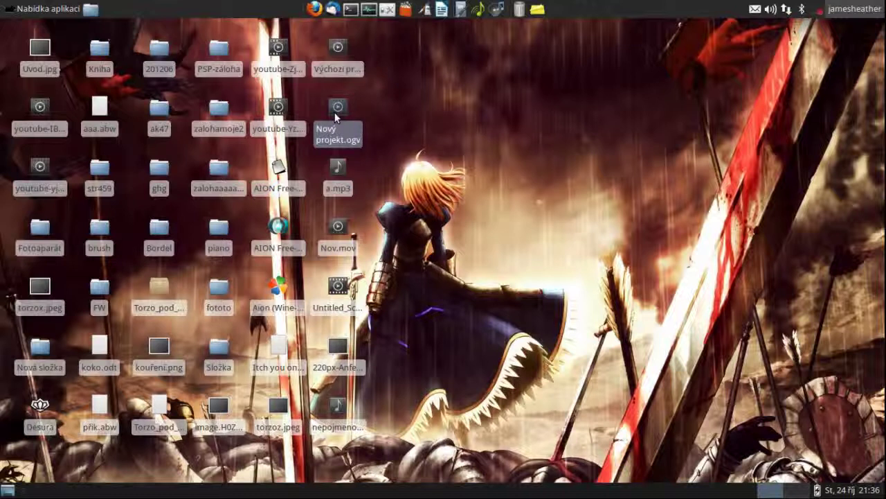
Step: Play the exported nepojmenovaný.ogg from the desktop in VLC, and close the player after listening
{"action": "left_click", "coordinate": [333, 61]}
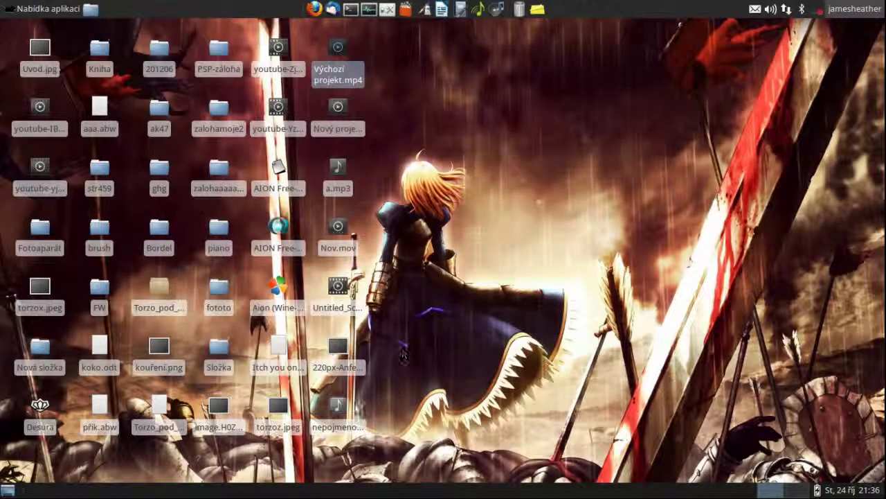
{"action": "left_click", "coordinate": [340, 407]}
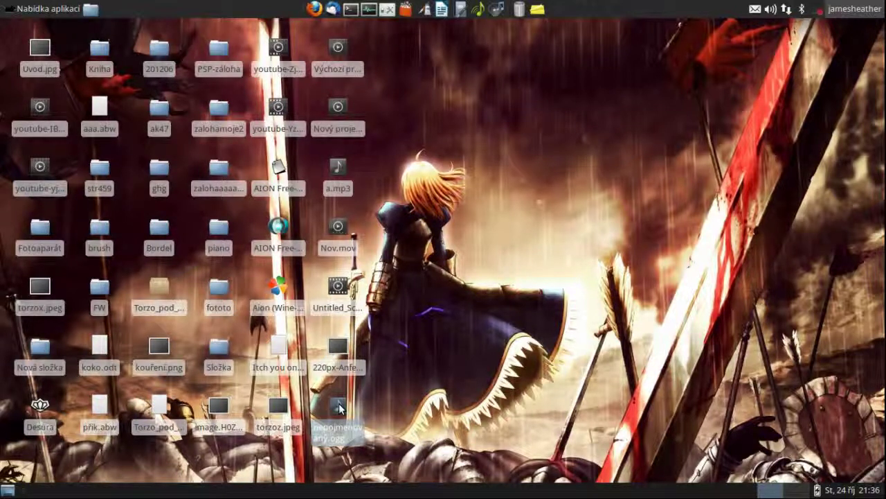
{"action": "double_click", "coordinate": [340, 407]}
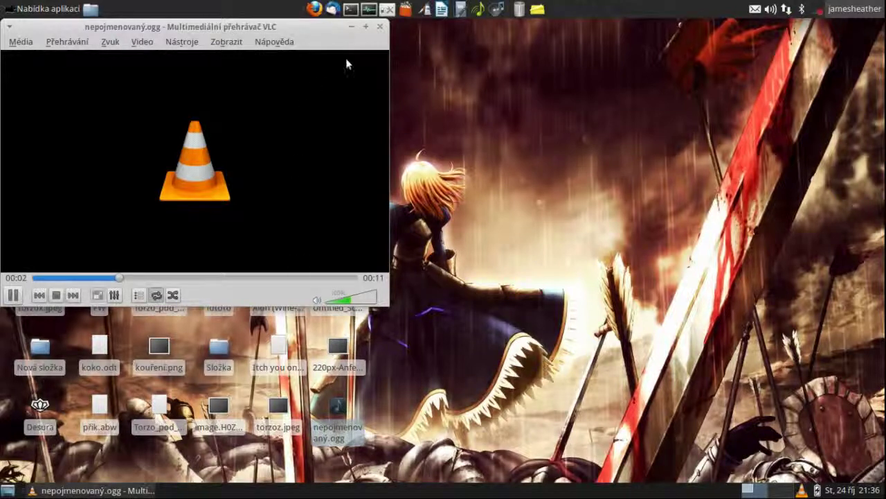
{"action": "left_click", "coordinate": [380, 27]}
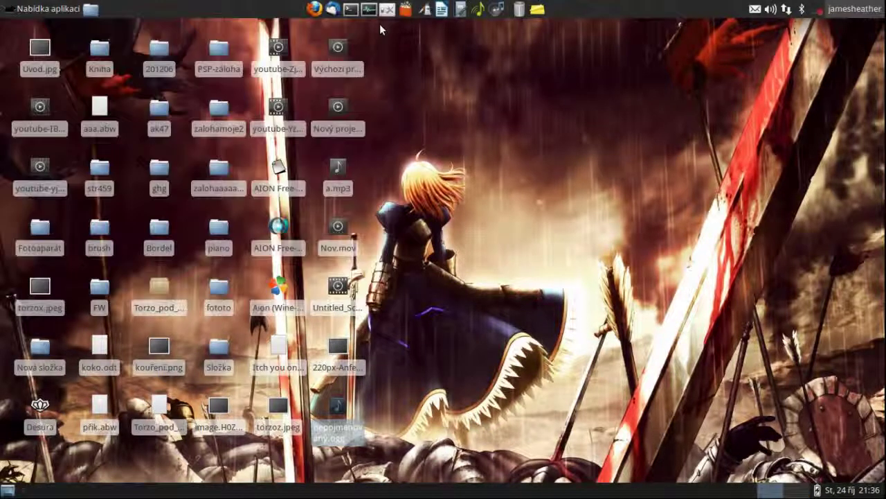